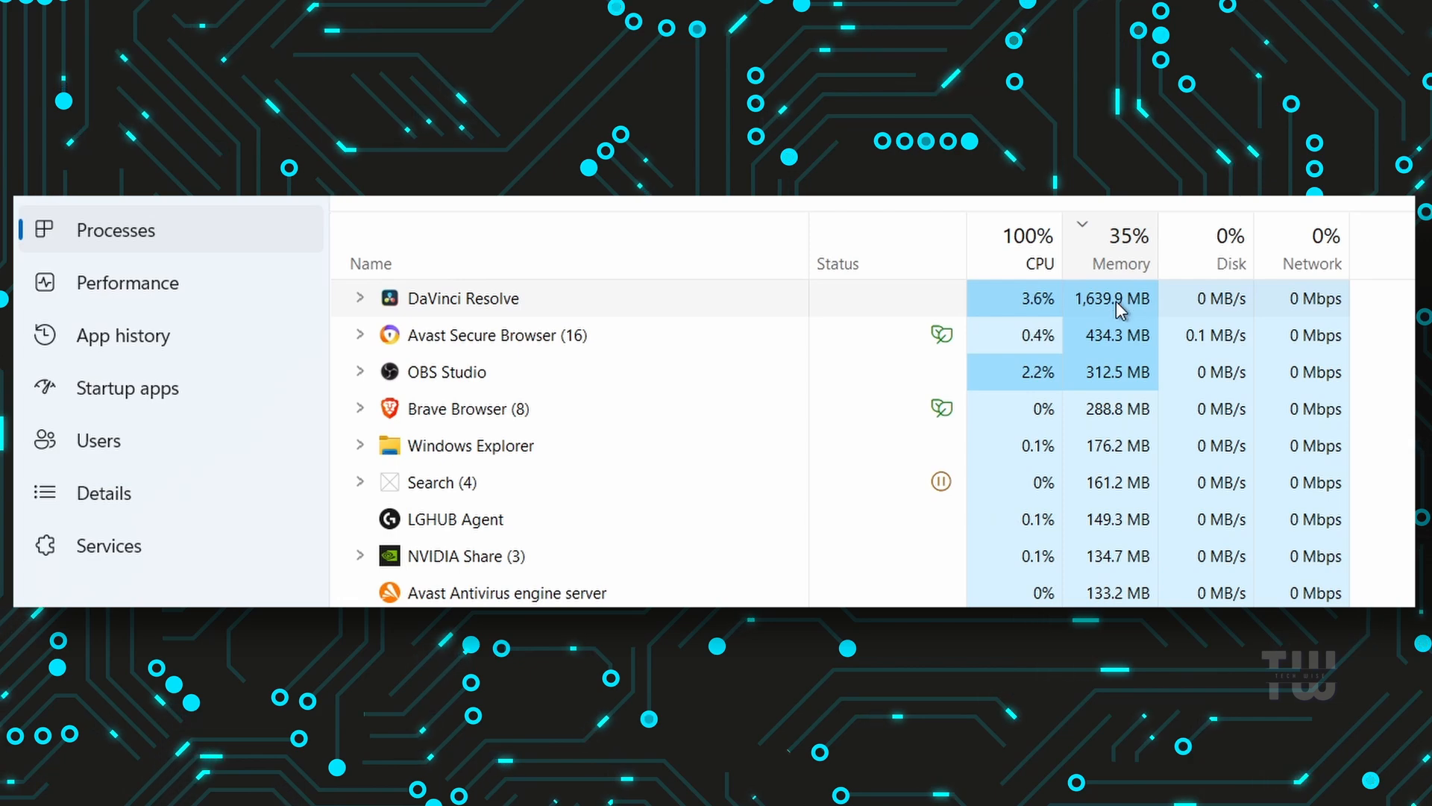
# - Sort the running processes by CPU usage and bring up the available actions for PRIME95 Application
pyautogui.click(1032, 275)
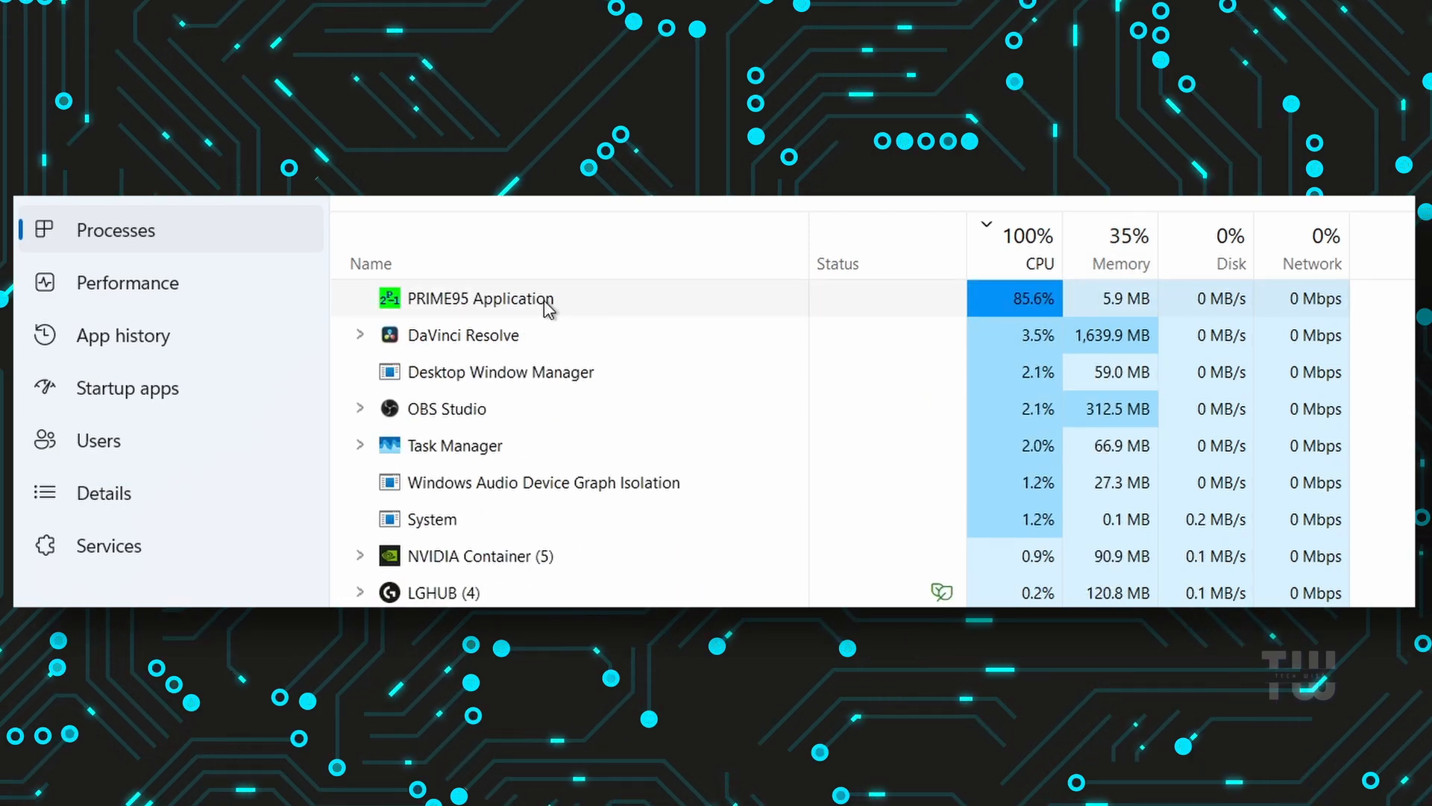
pyautogui.rightClick(576, 301)
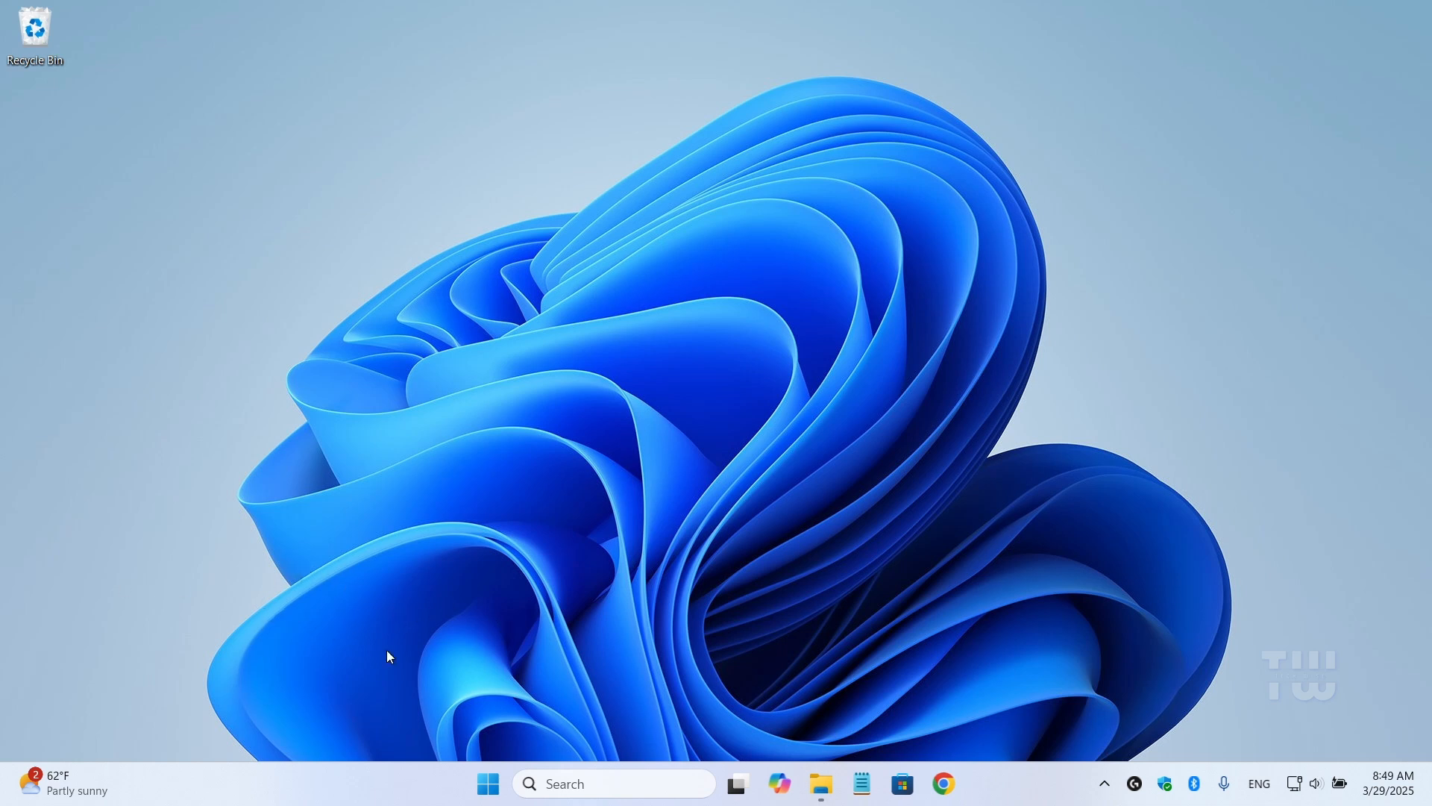
# - Open Task Manager and compare the running processes by sorting them on CPU, memory and disk usage
pyautogui.rightClick(395, 776)
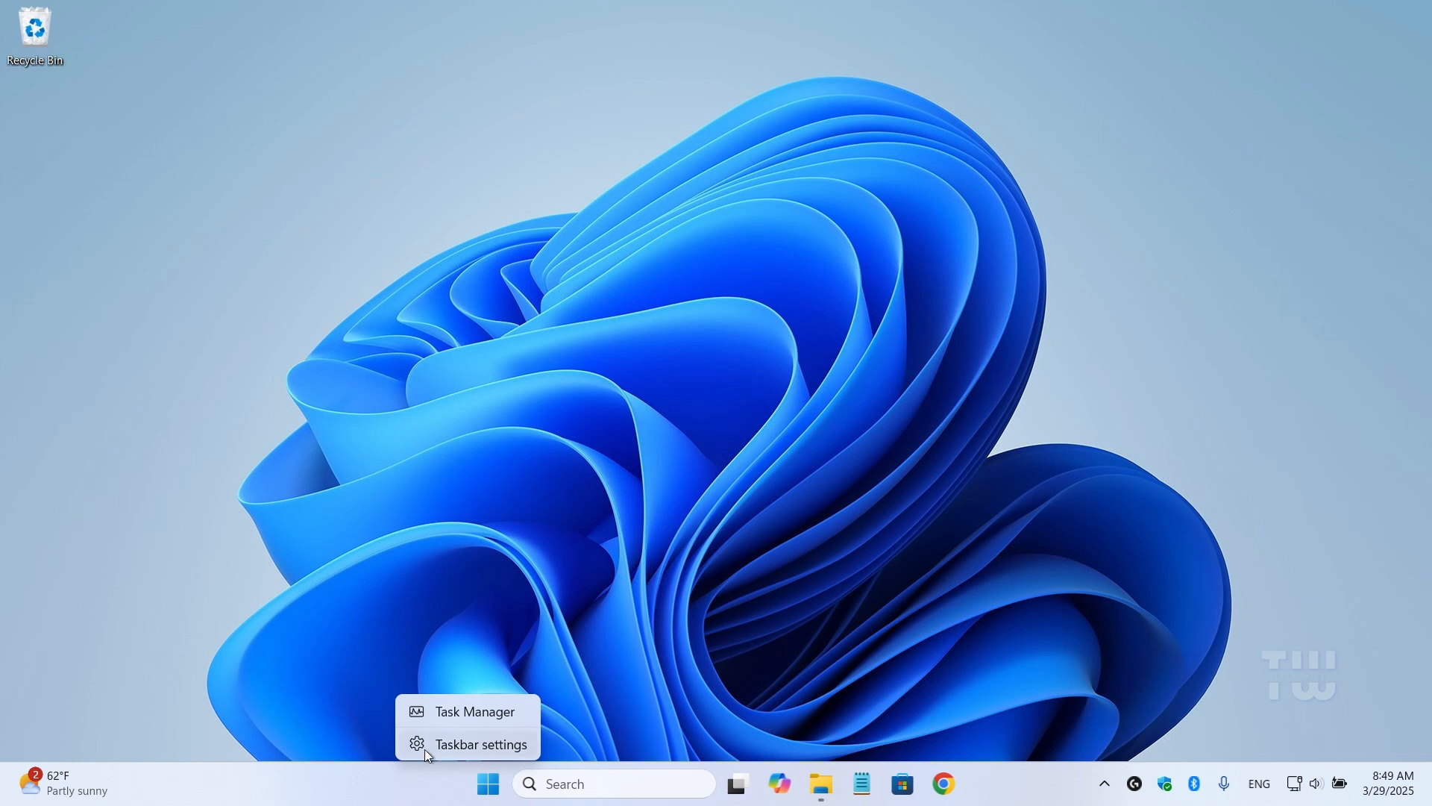
pyautogui.click(471, 711)
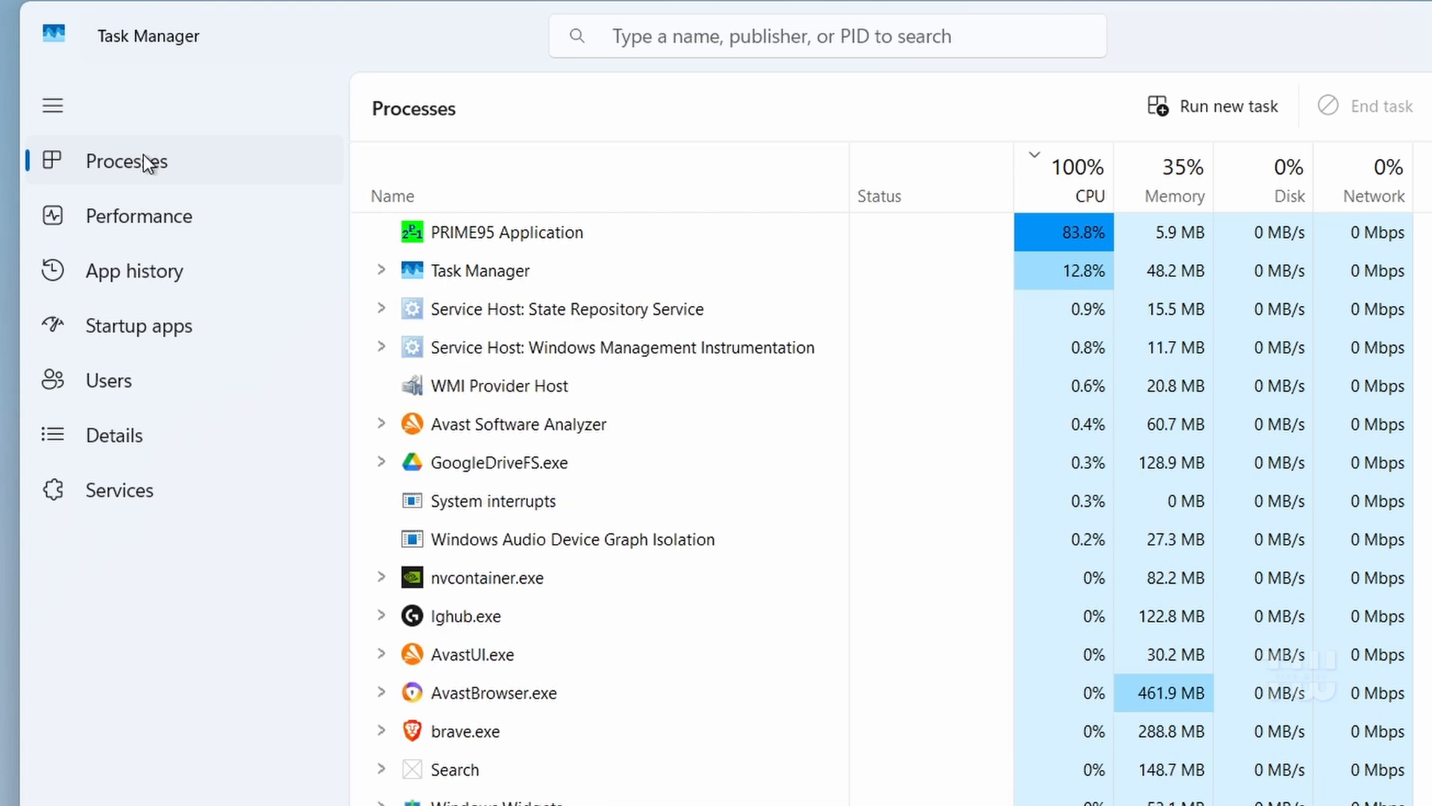
pyautogui.click(1087, 190)
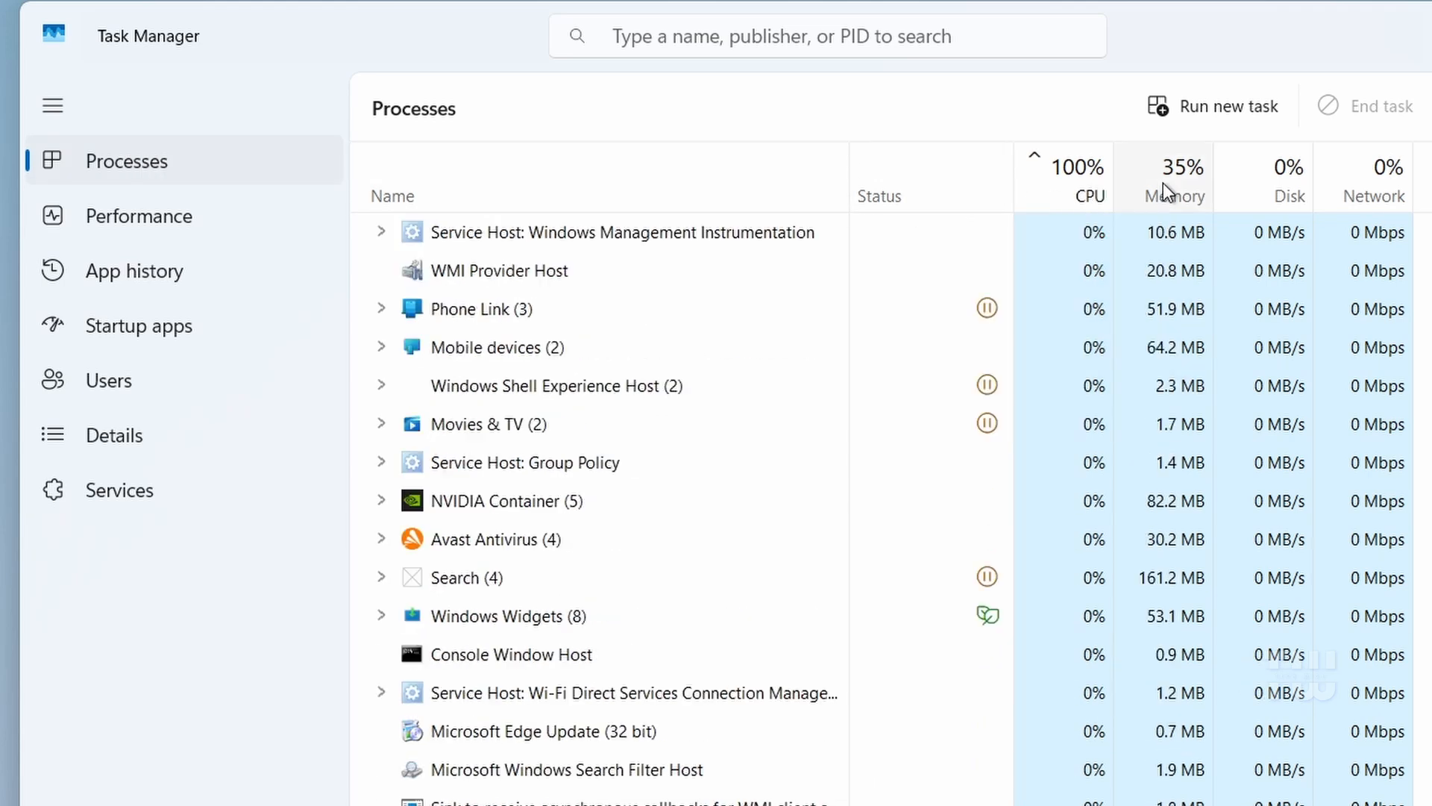
pyautogui.click(1183, 182)
pyautogui.click(1256, 185)
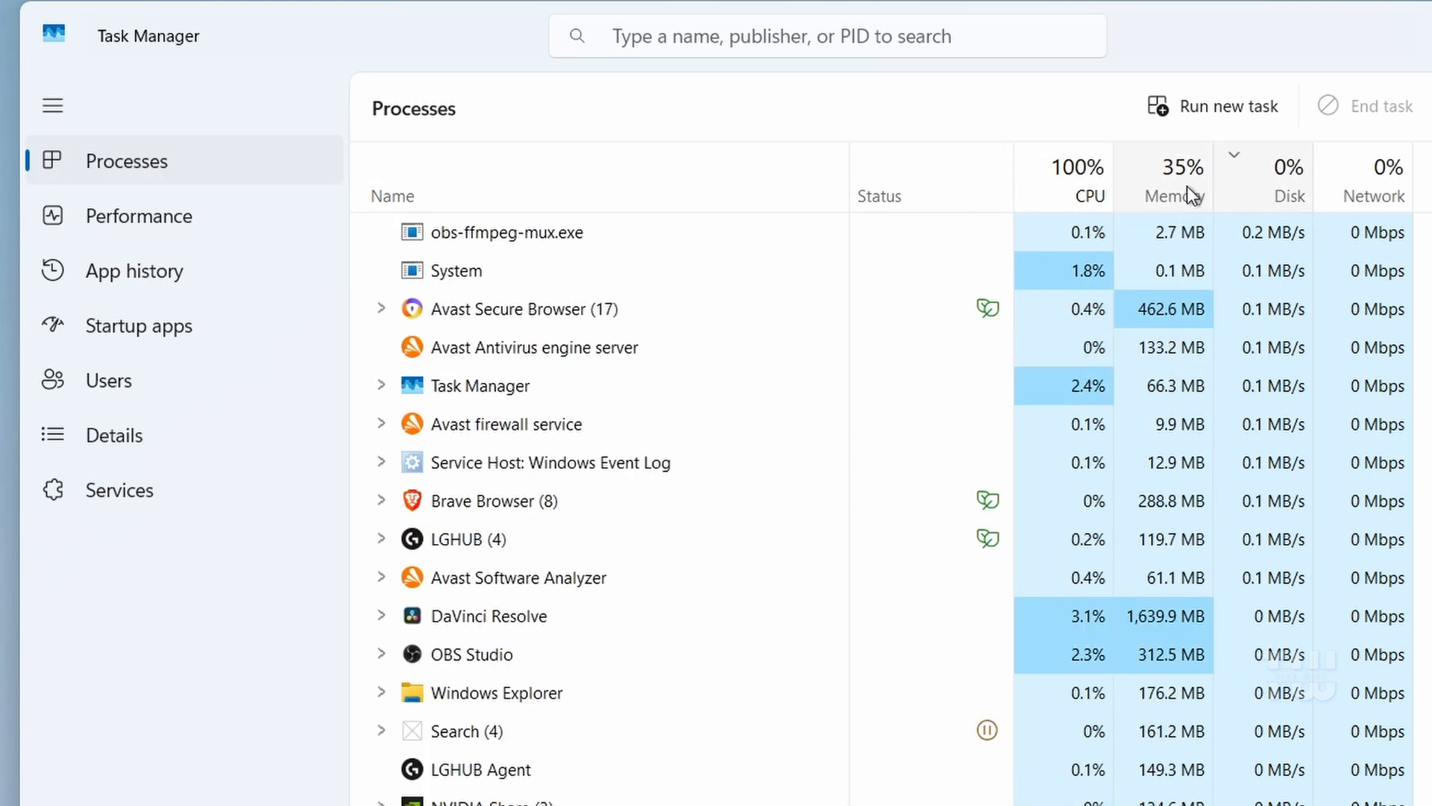
pyautogui.click(1089, 179)
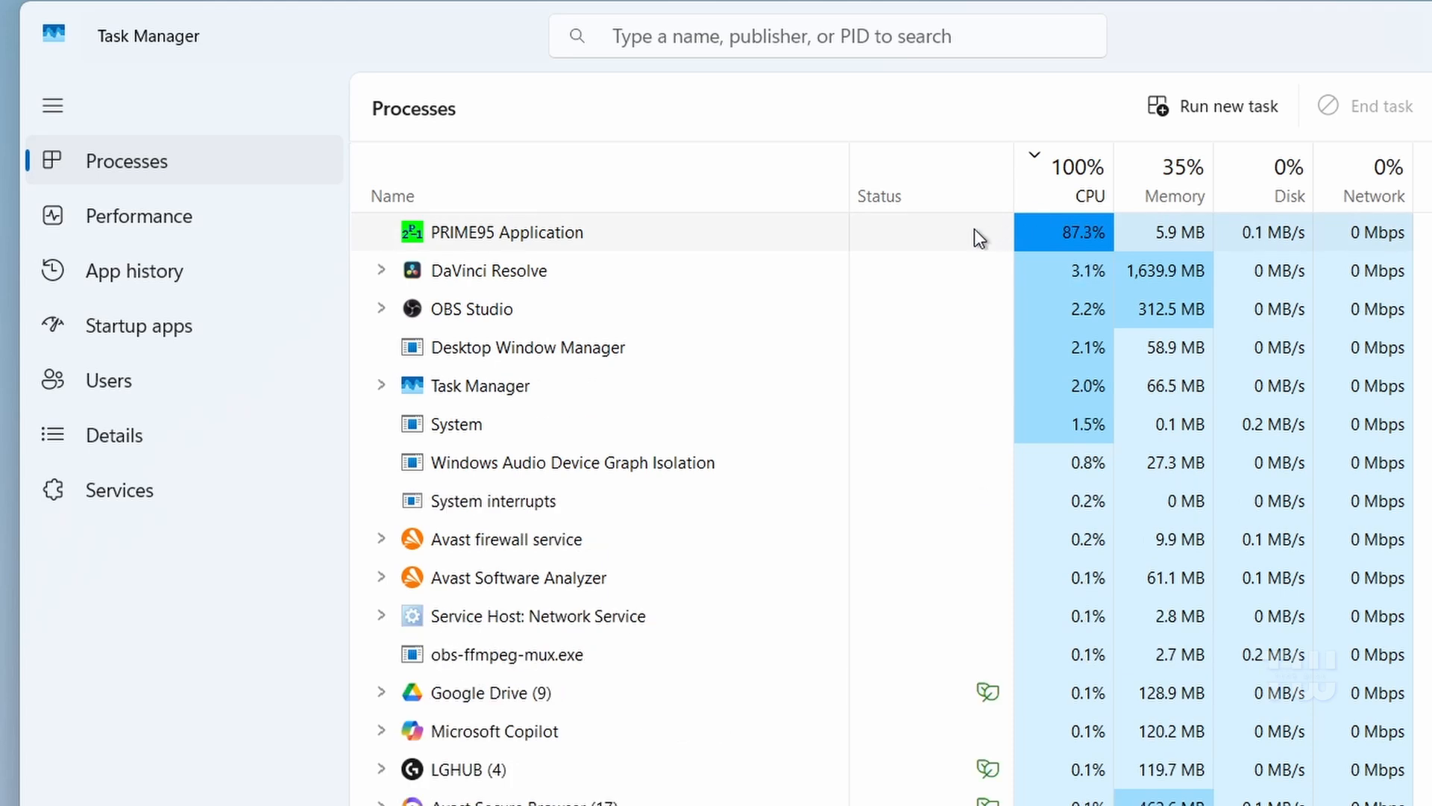
pyautogui.click(1182, 185)
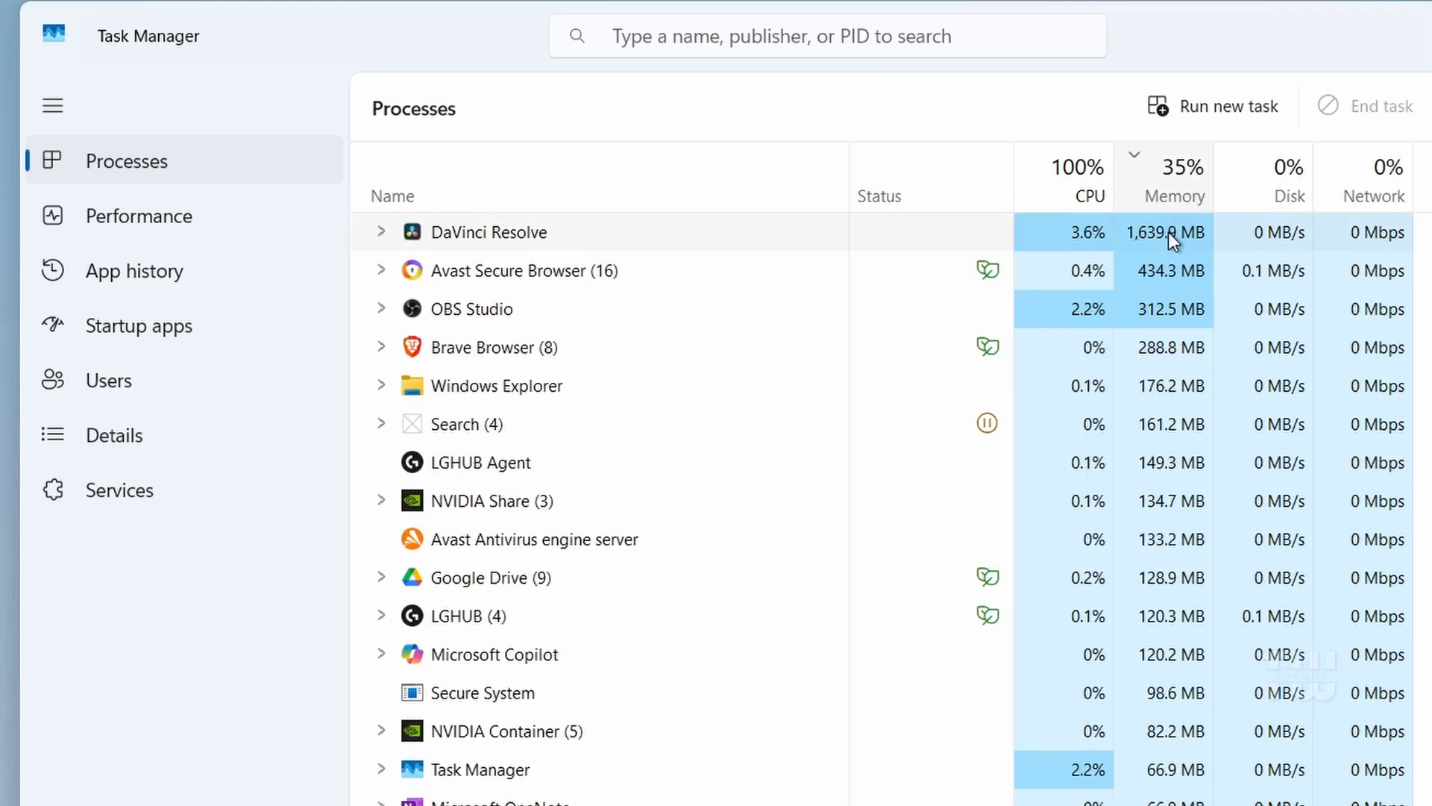
# - Sort the processes by CPU usage and end the PRIME95 Application task
pyautogui.click(1074, 181)
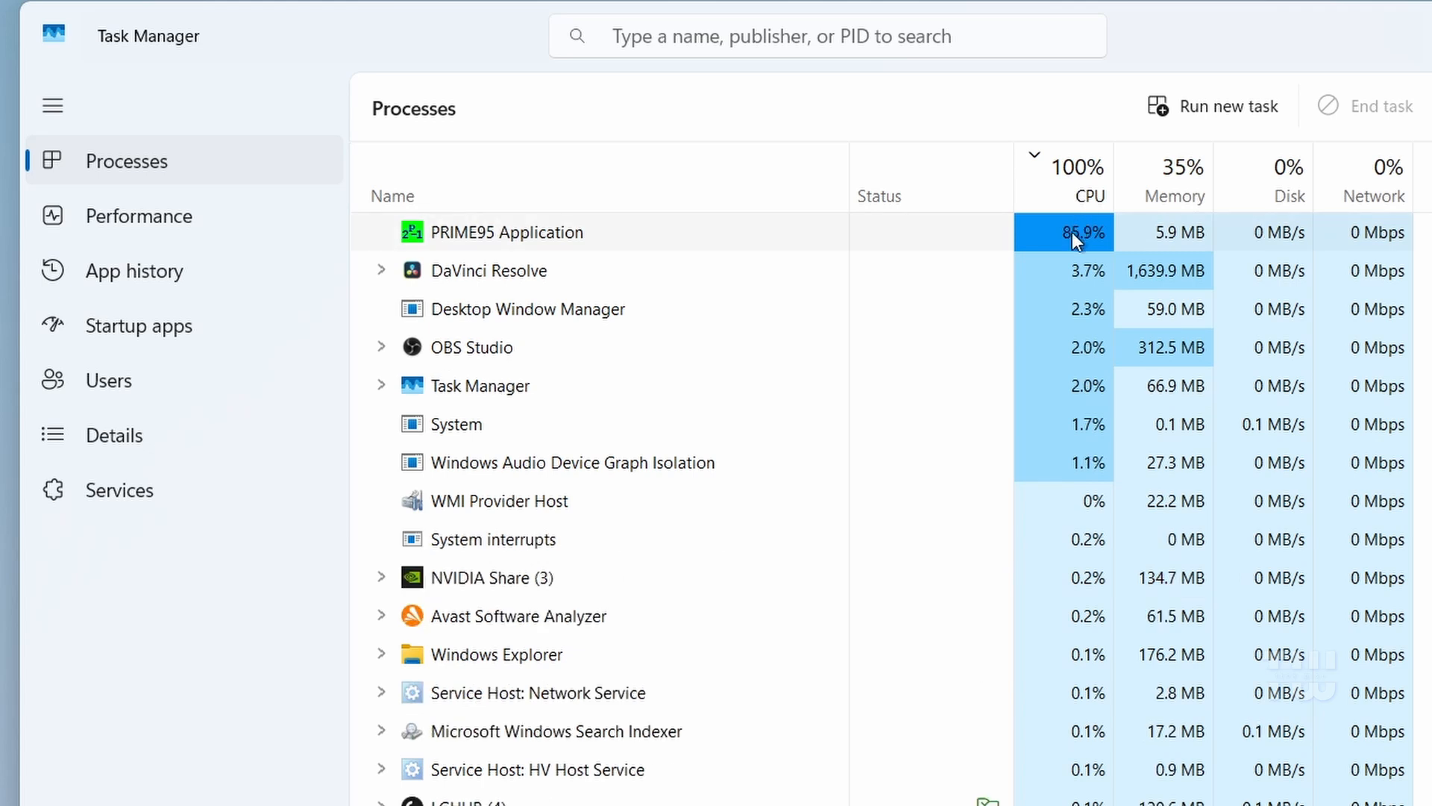
pyautogui.rightClick(573, 234)
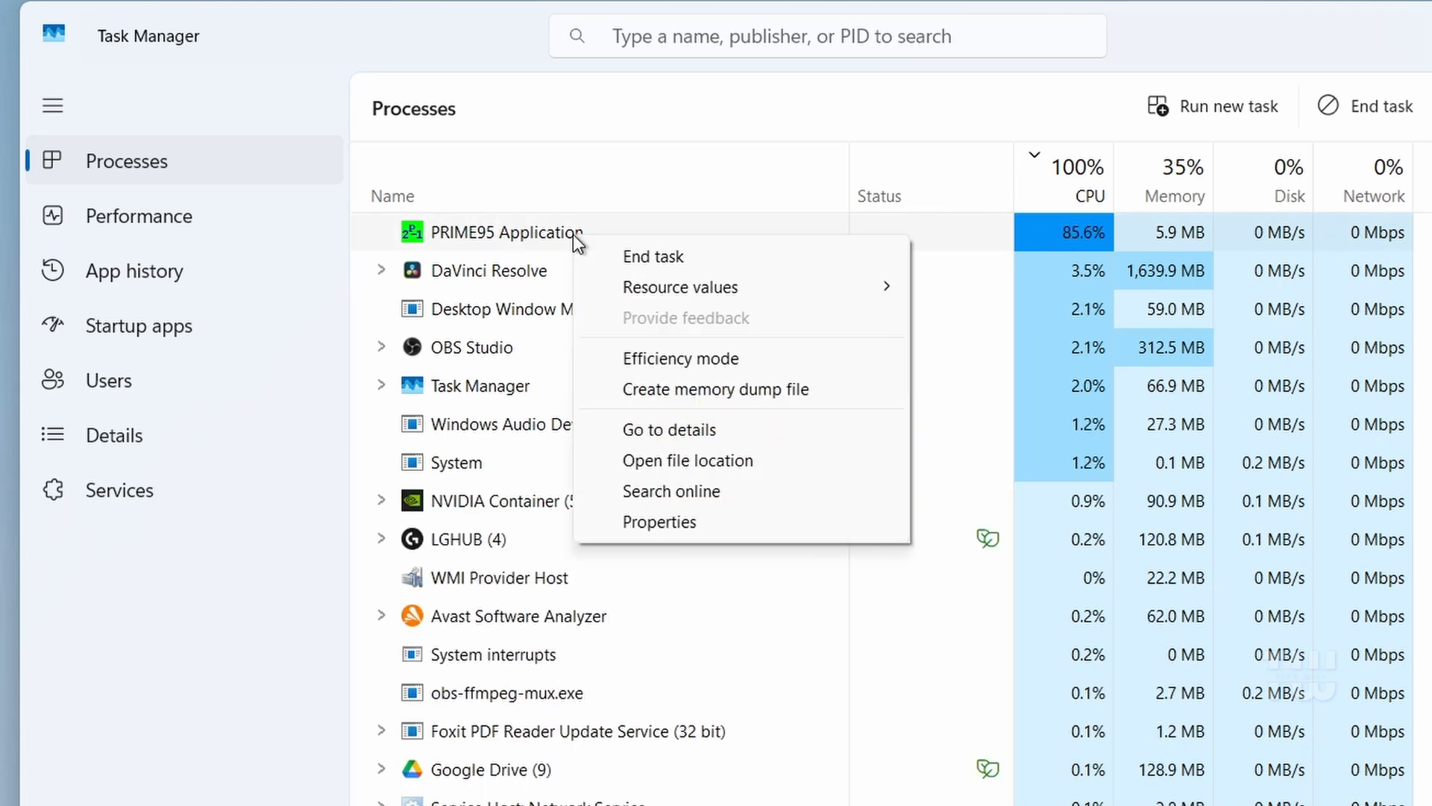
pyautogui.click(714, 261)
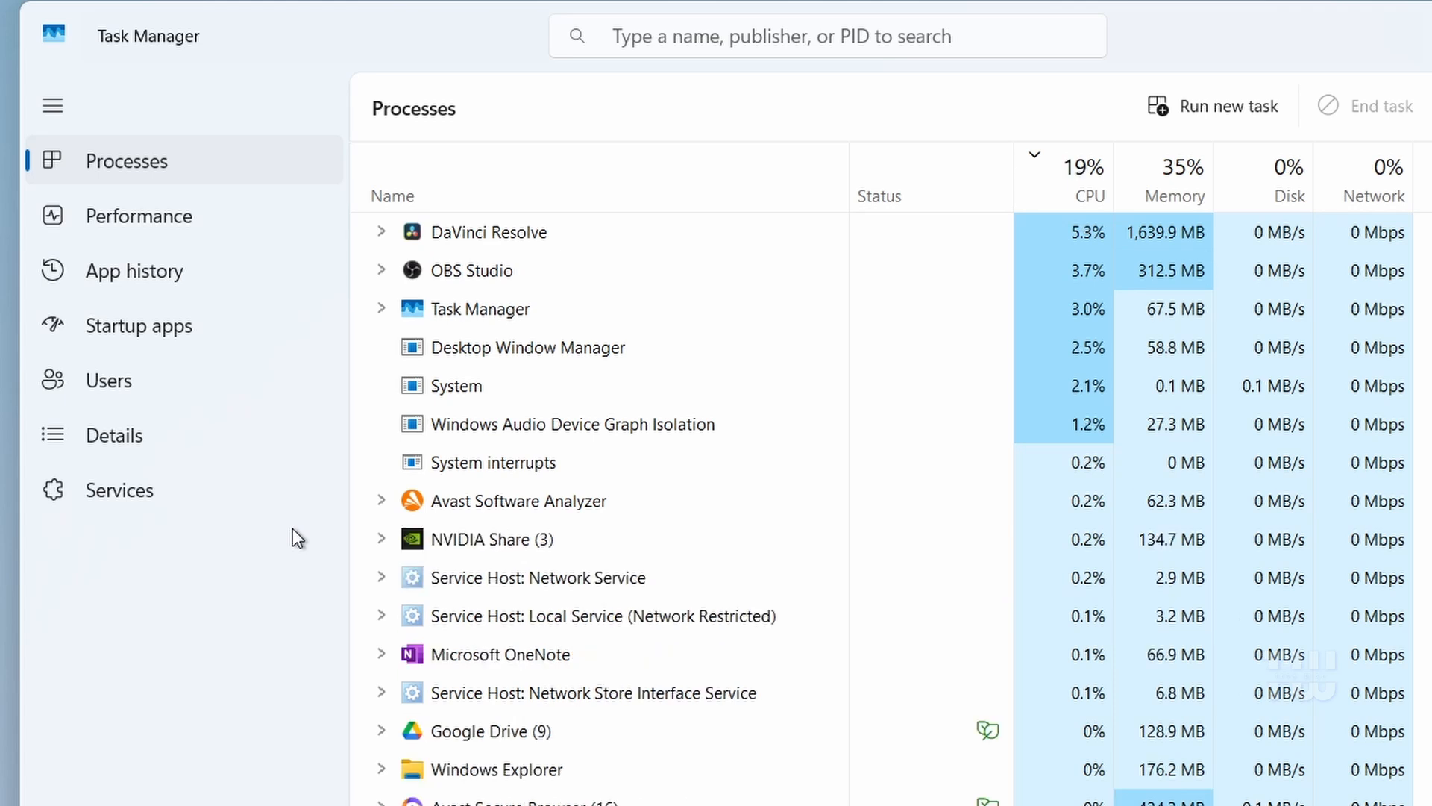
# - Show the startup apps, sorted by status with the enabled ones first
pyautogui.click(167, 330)
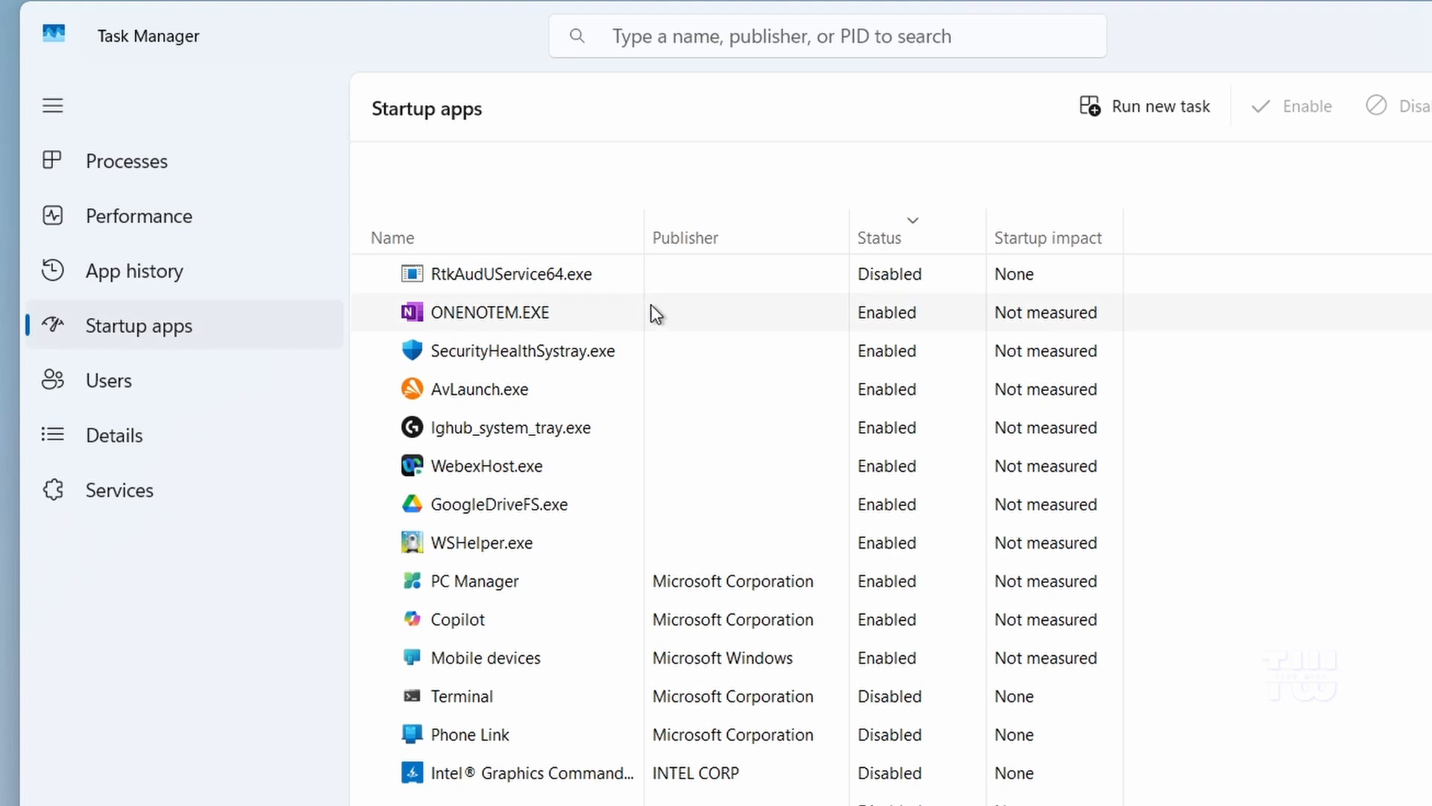
pyautogui.click(904, 238)
pyautogui.click(904, 236)
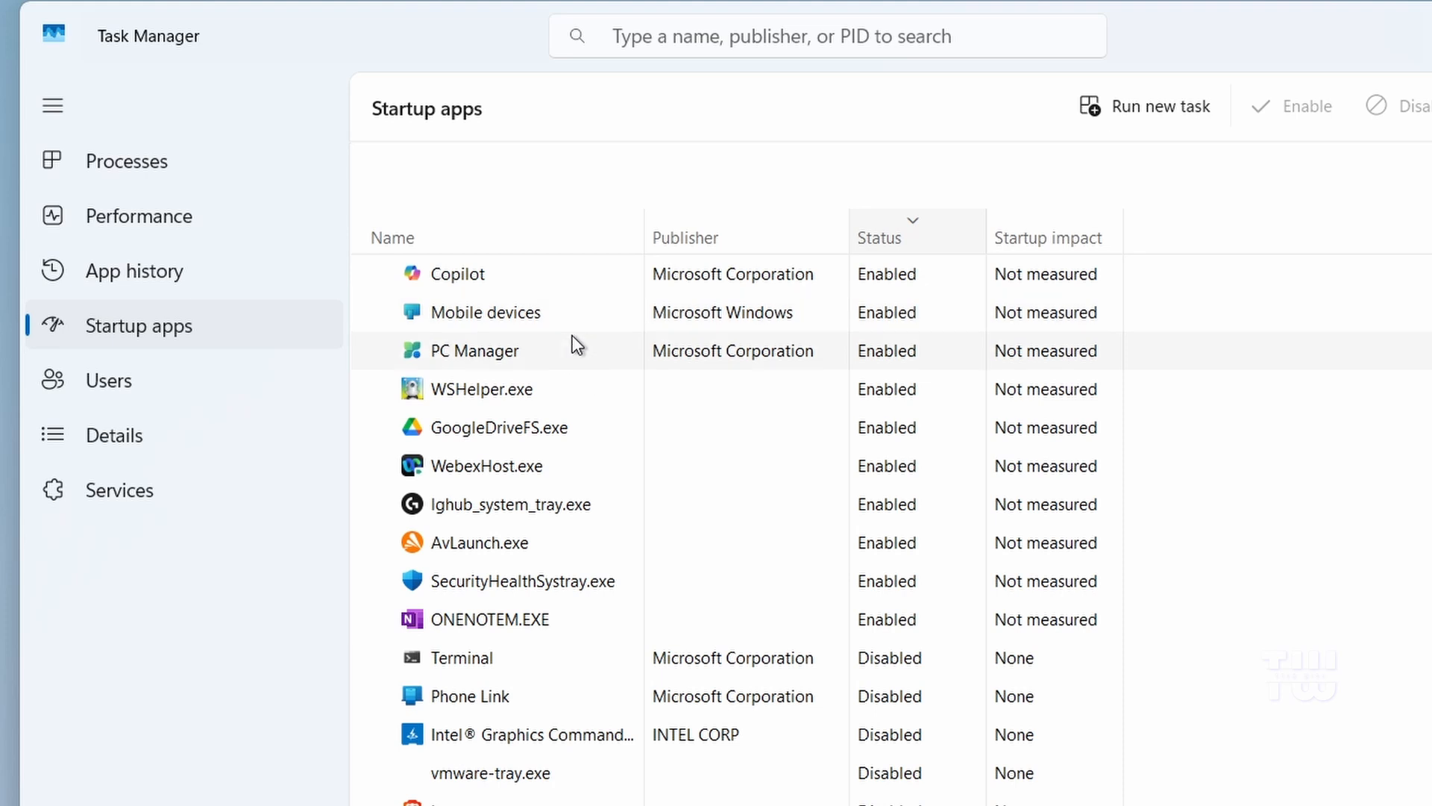
# - Disable the startup apps PC Manager, WSHelper.exe and WebexHost.exe
pyautogui.rightClick(546, 353)
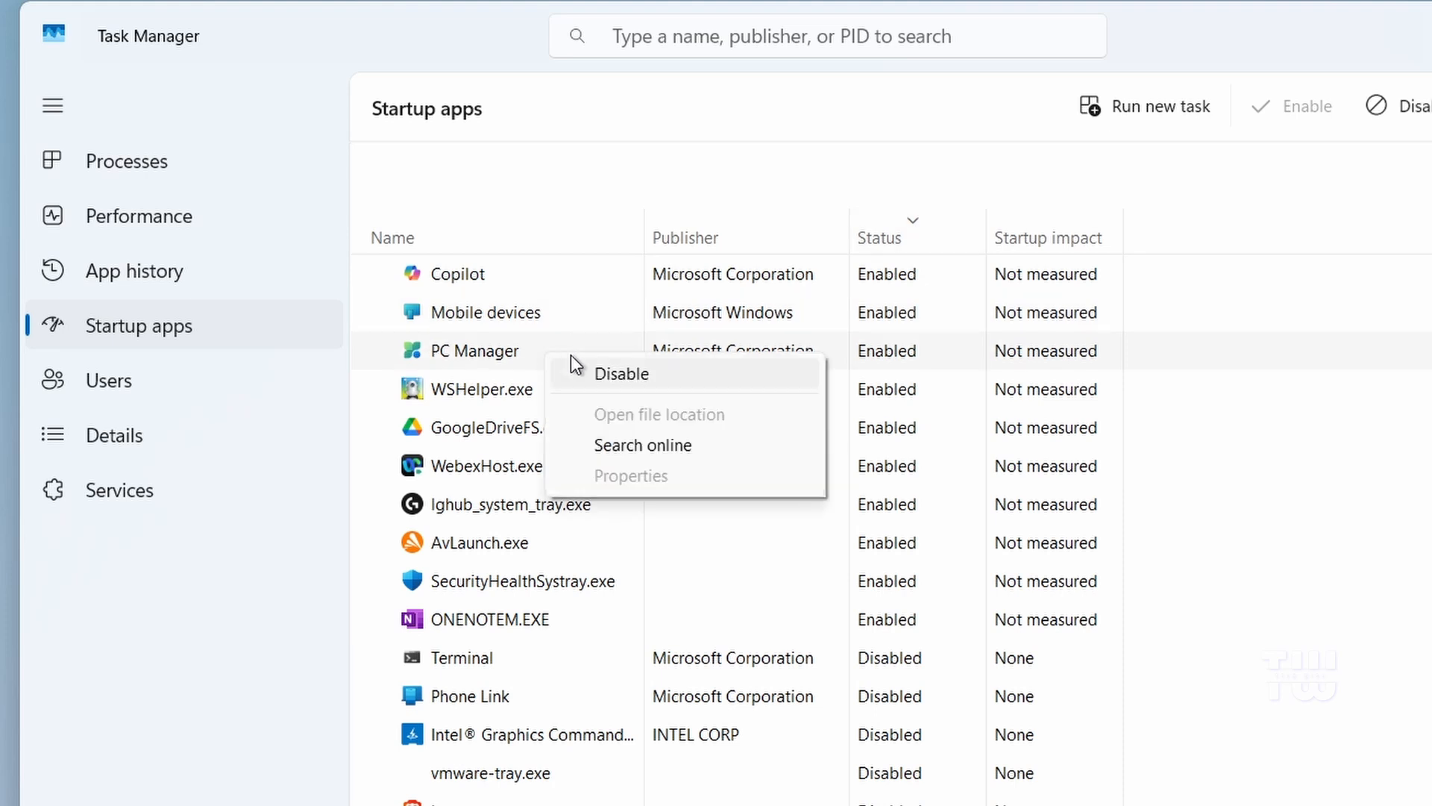
pyautogui.click(634, 375)
pyautogui.rightClick(520, 352)
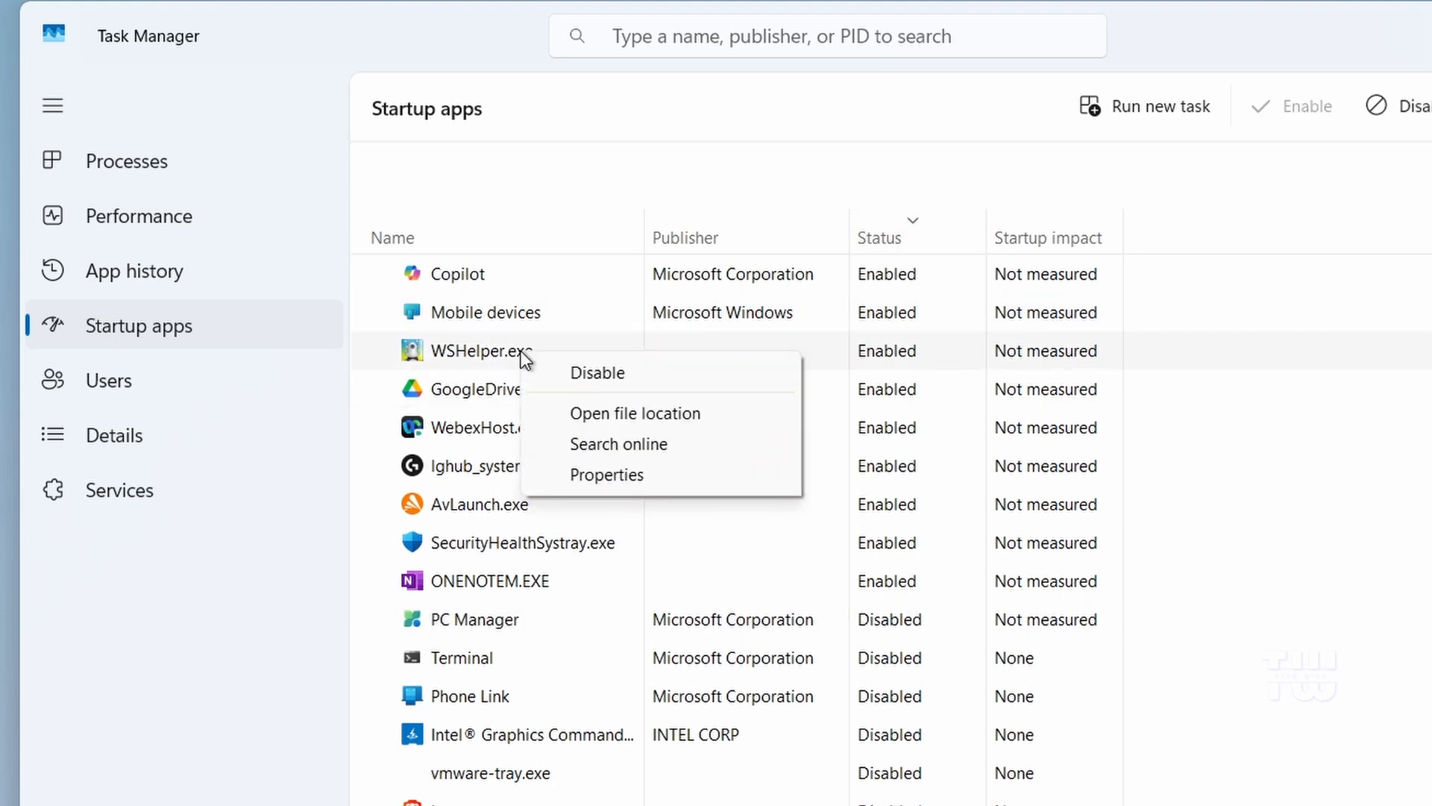
pyautogui.click(603, 372)
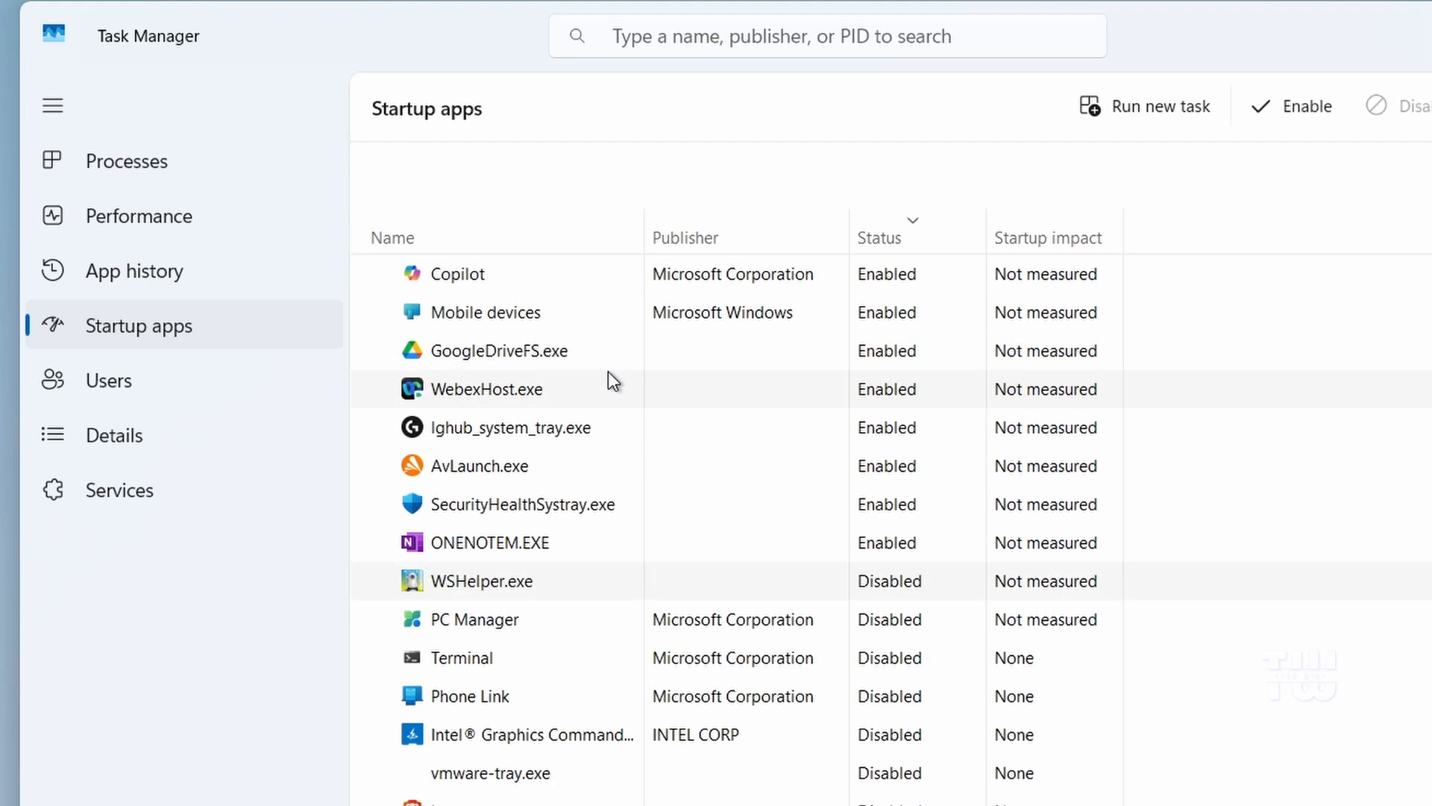
pyautogui.rightClick(539, 391)
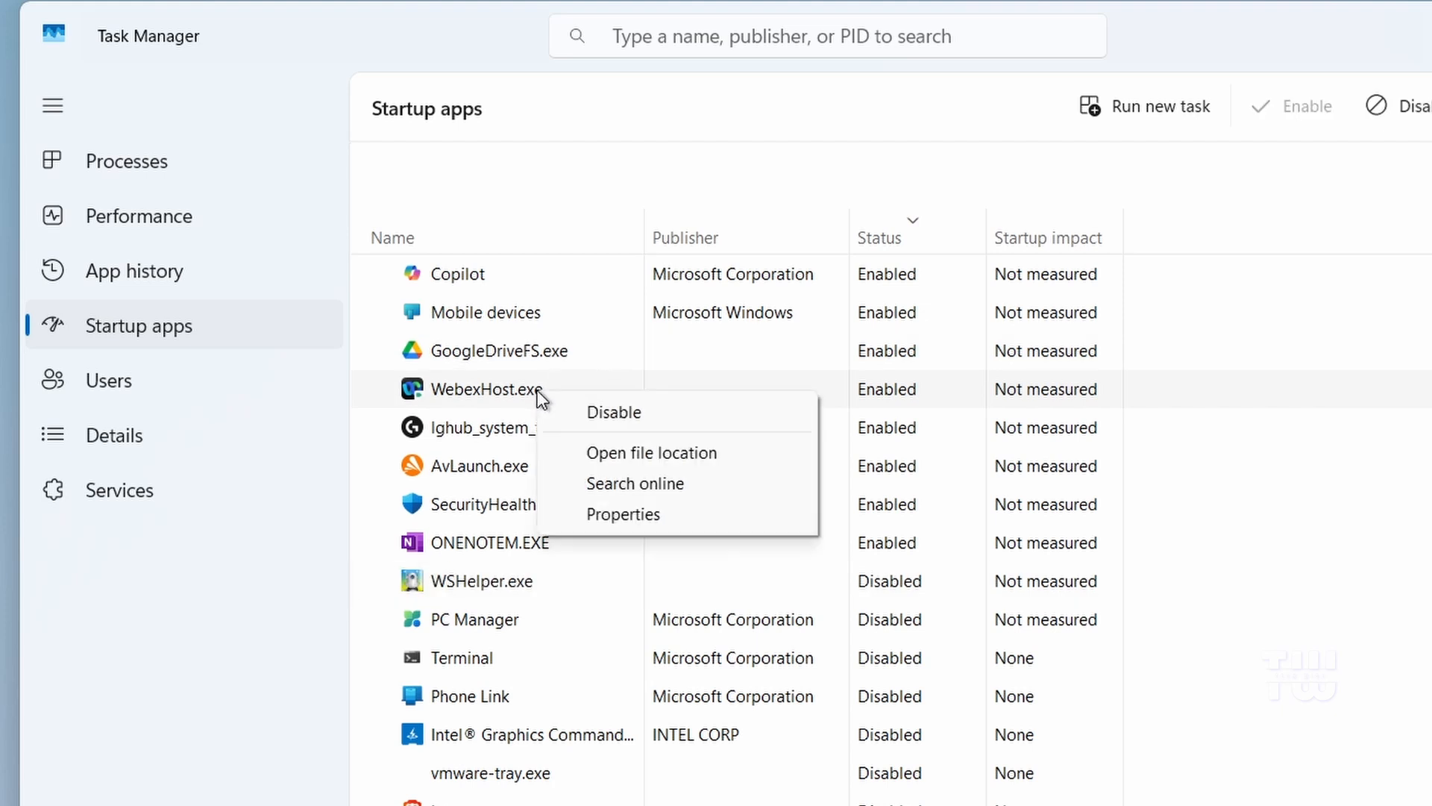
pyautogui.click(634, 410)
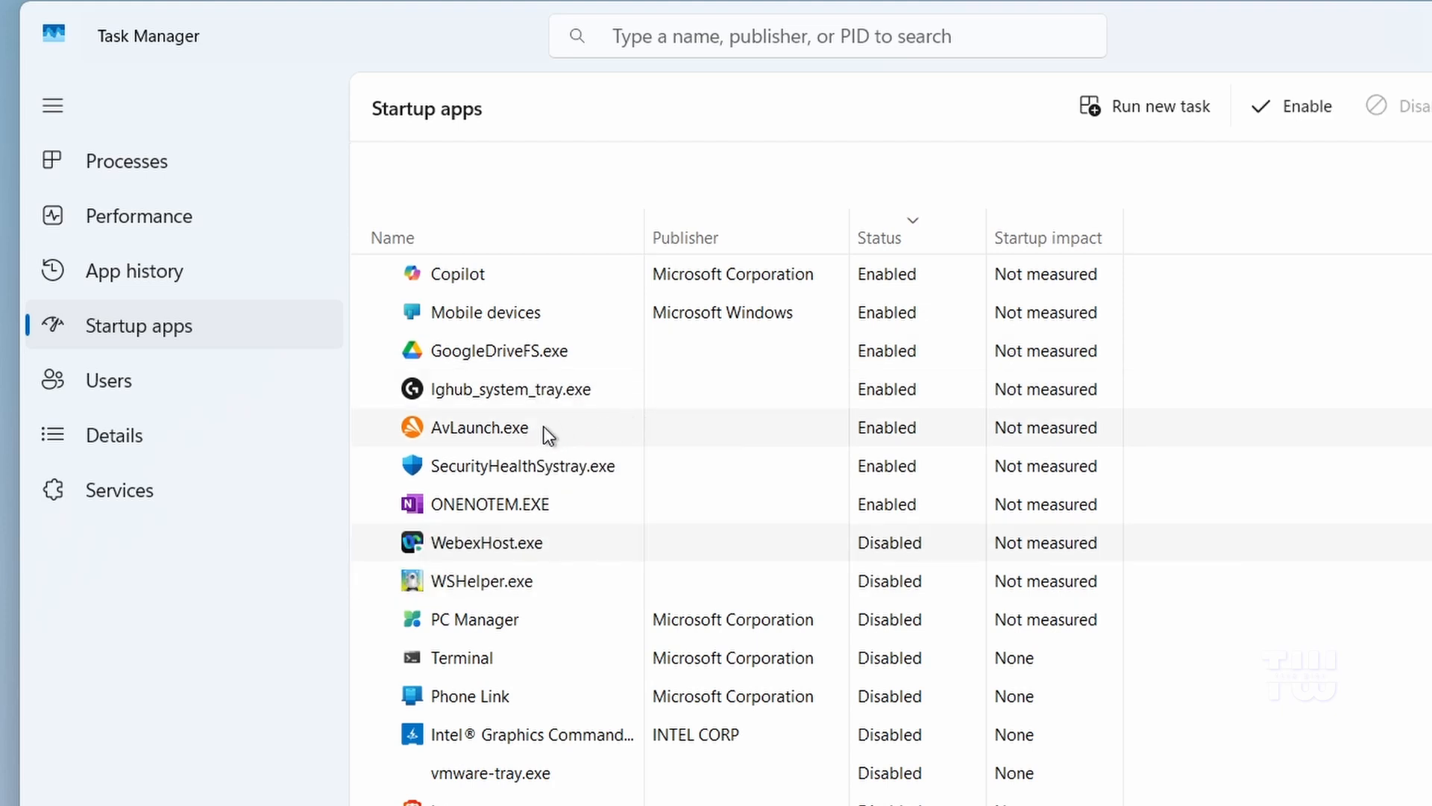
# - Try to disable the AvLaunch.exe startup app, and close Task Manager
pyautogui.rightClick(544, 432)
pyautogui.click(624, 449)
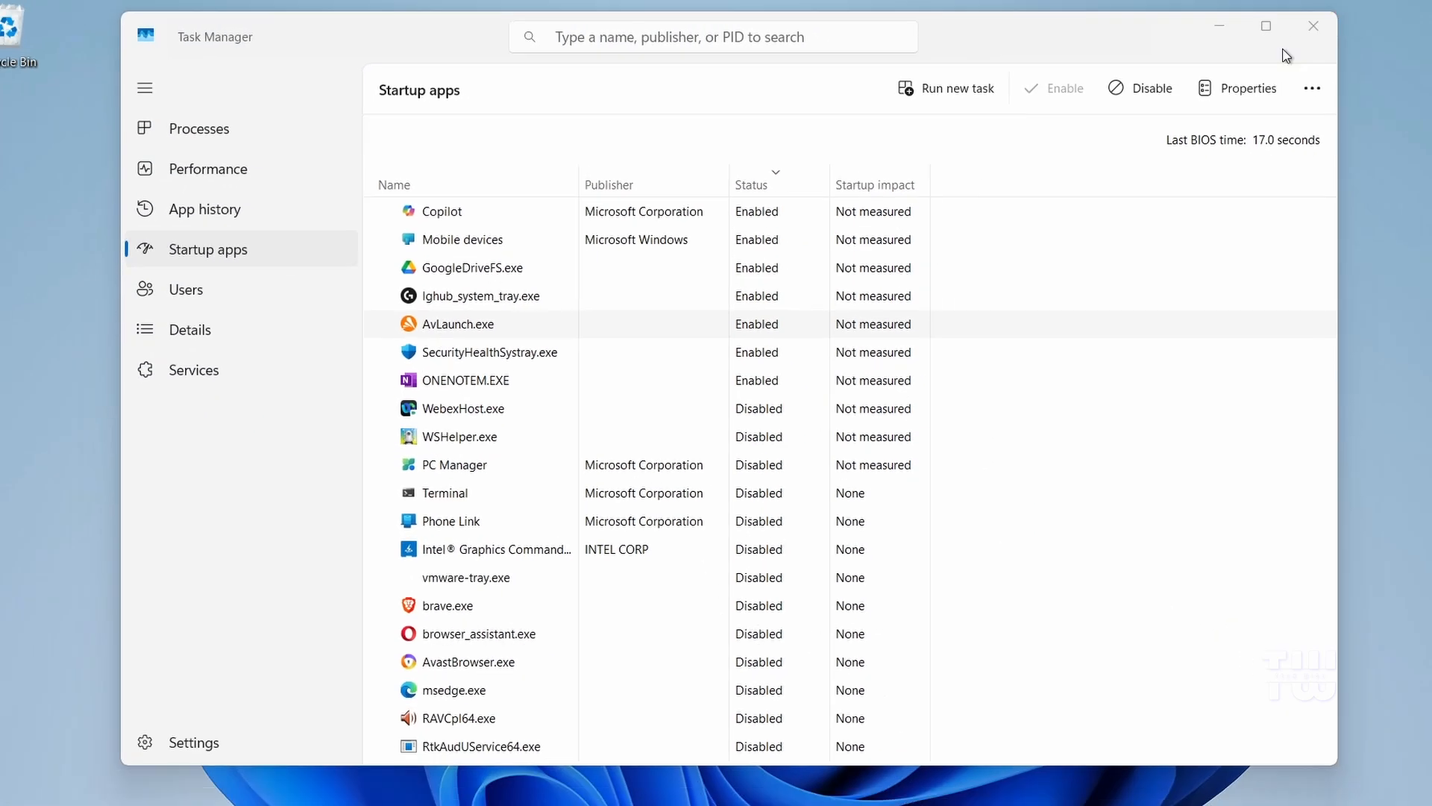
pyautogui.click(1314, 26)
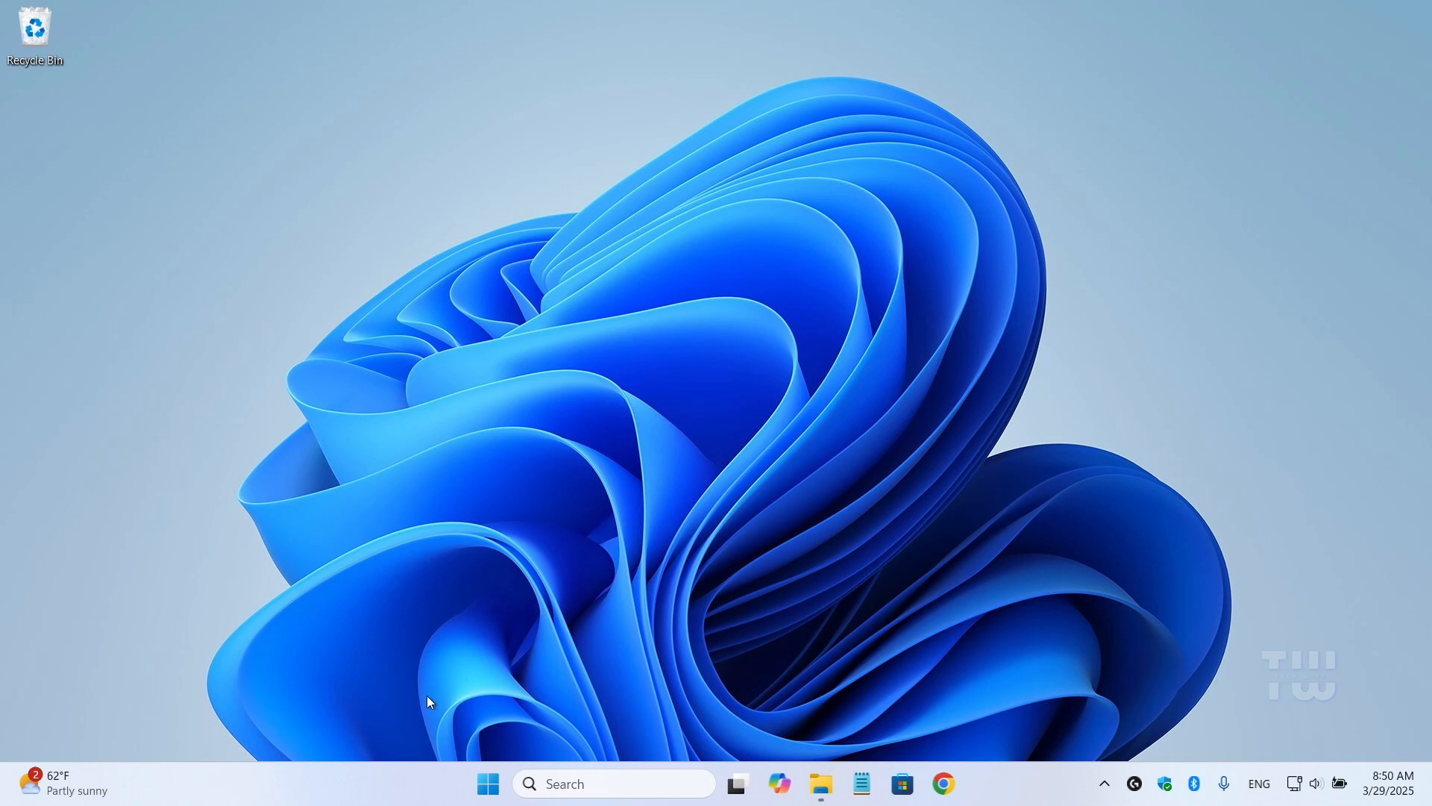
# - Find and open Disk Cleanup, and start it for drive C:
pyautogui.click(570, 781)
pyautogui.write('disk cl')
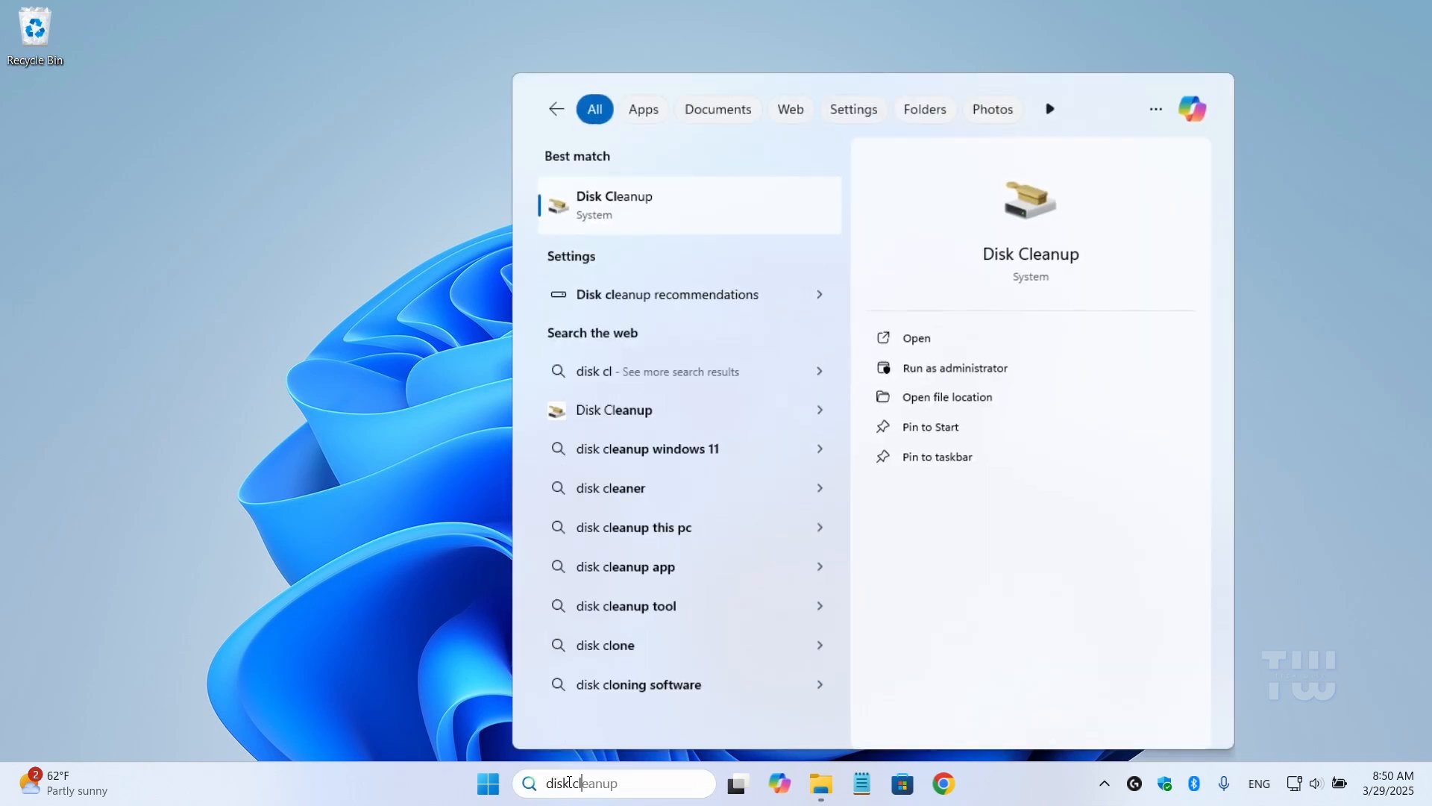
pyautogui.press('Return')
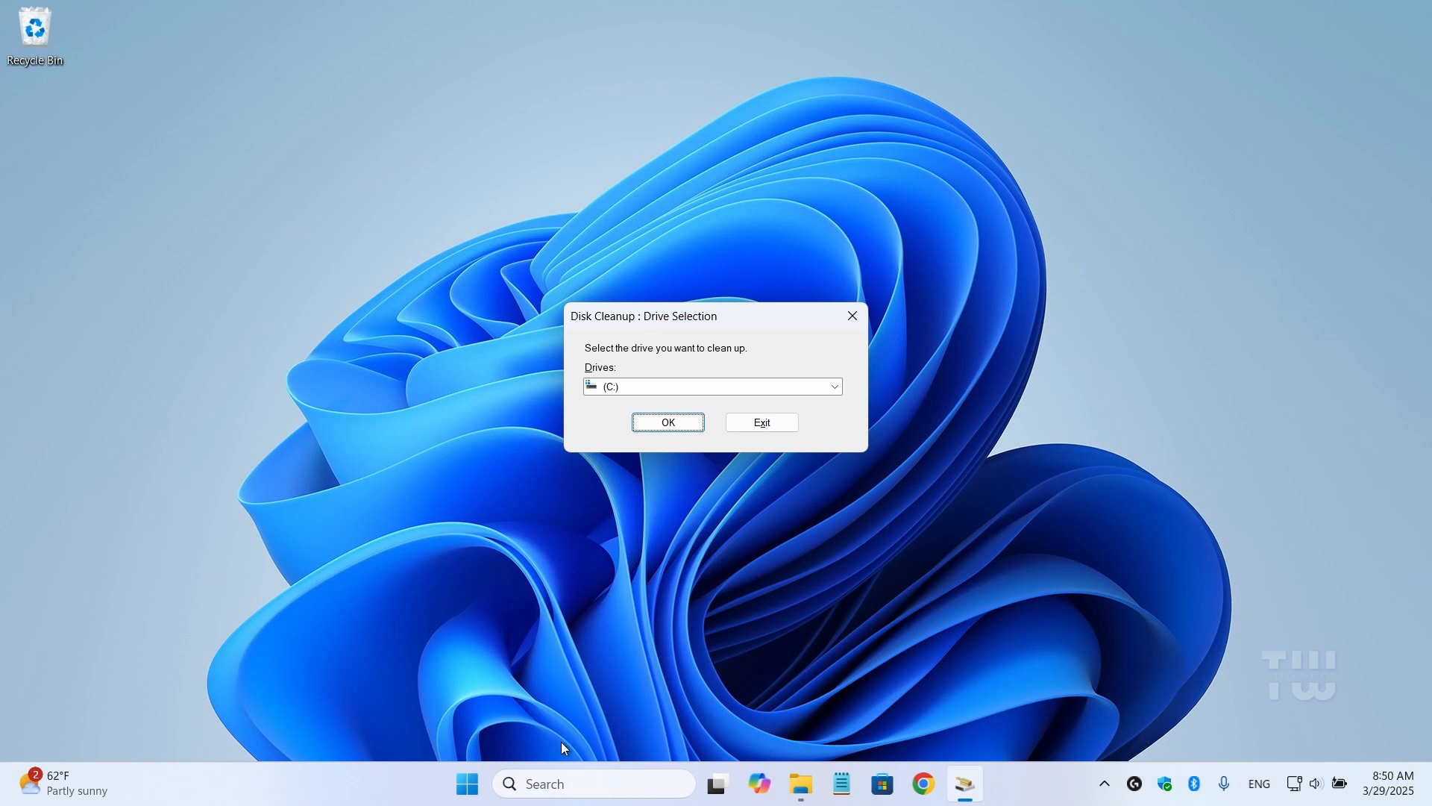
pyautogui.click(655, 387)
pyautogui.click(660, 387)
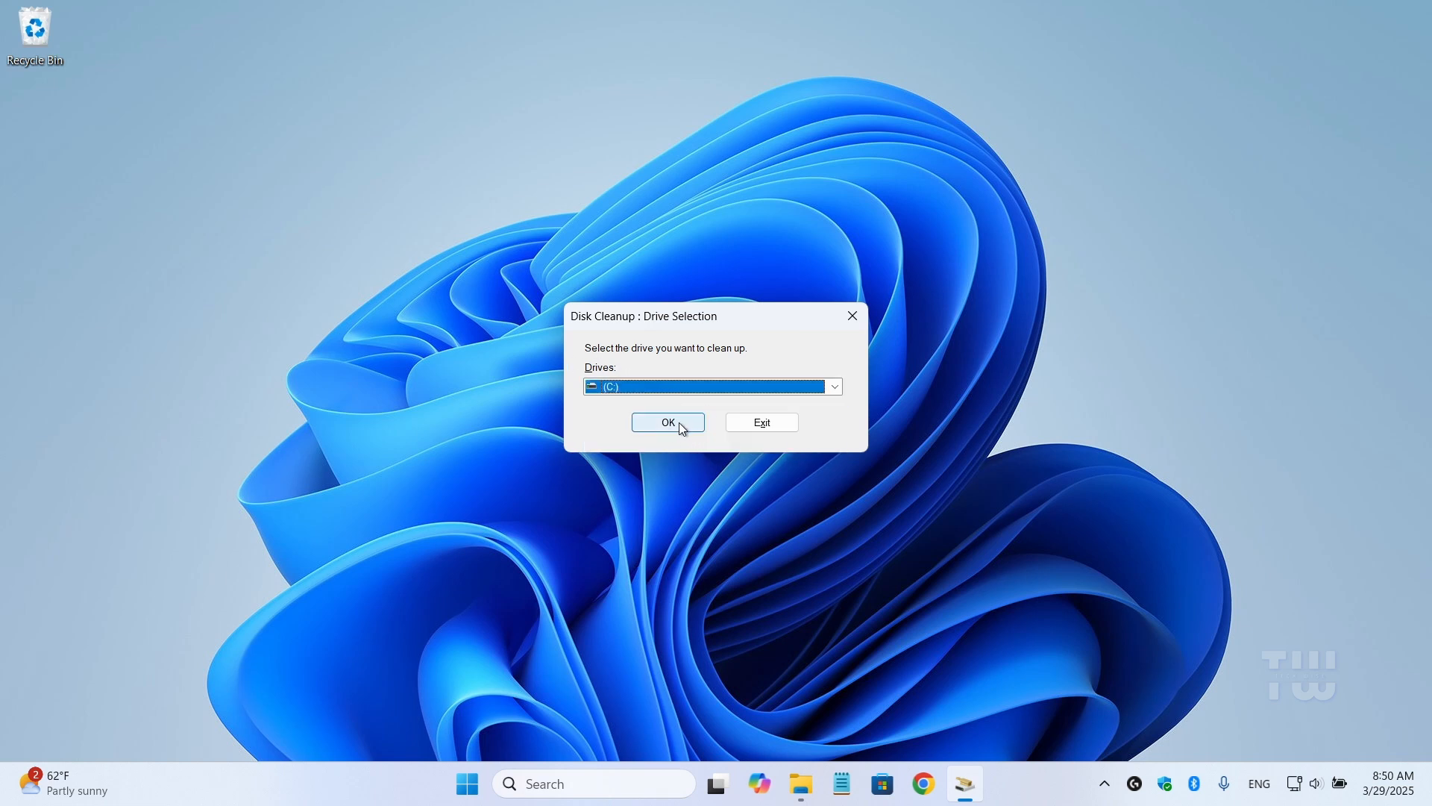
pyautogui.click(679, 422)
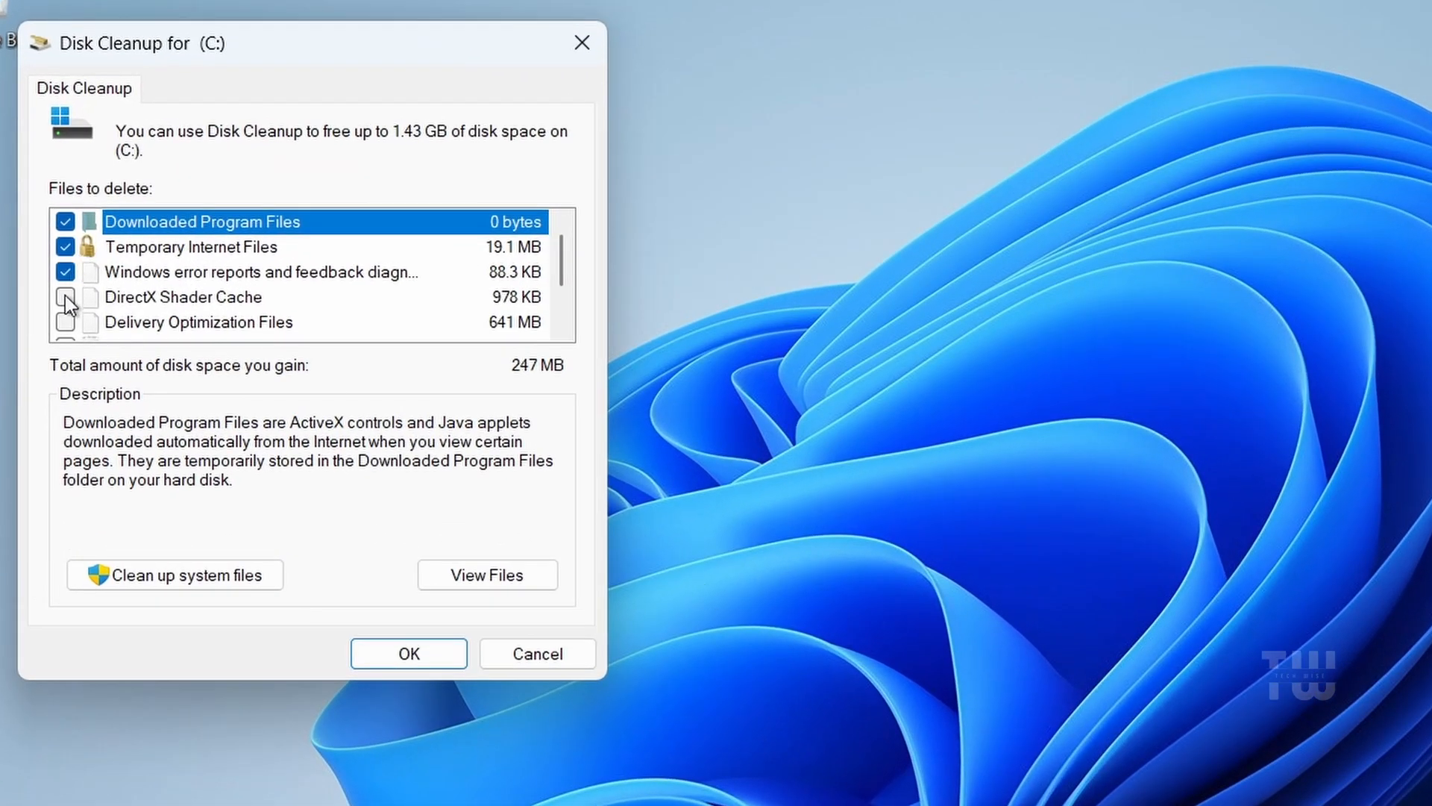
# - Add DirectX Shader Cache, Delivery Optimization Files, Recycle Bin and Temporary files to the cleanup, and permanently delete all selected files
pyautogui.click(65, 297)
pyautogui.click(65, 322)
pyautogui.scroll(-1, 75, 306)
pyautogui.click(65, 272)
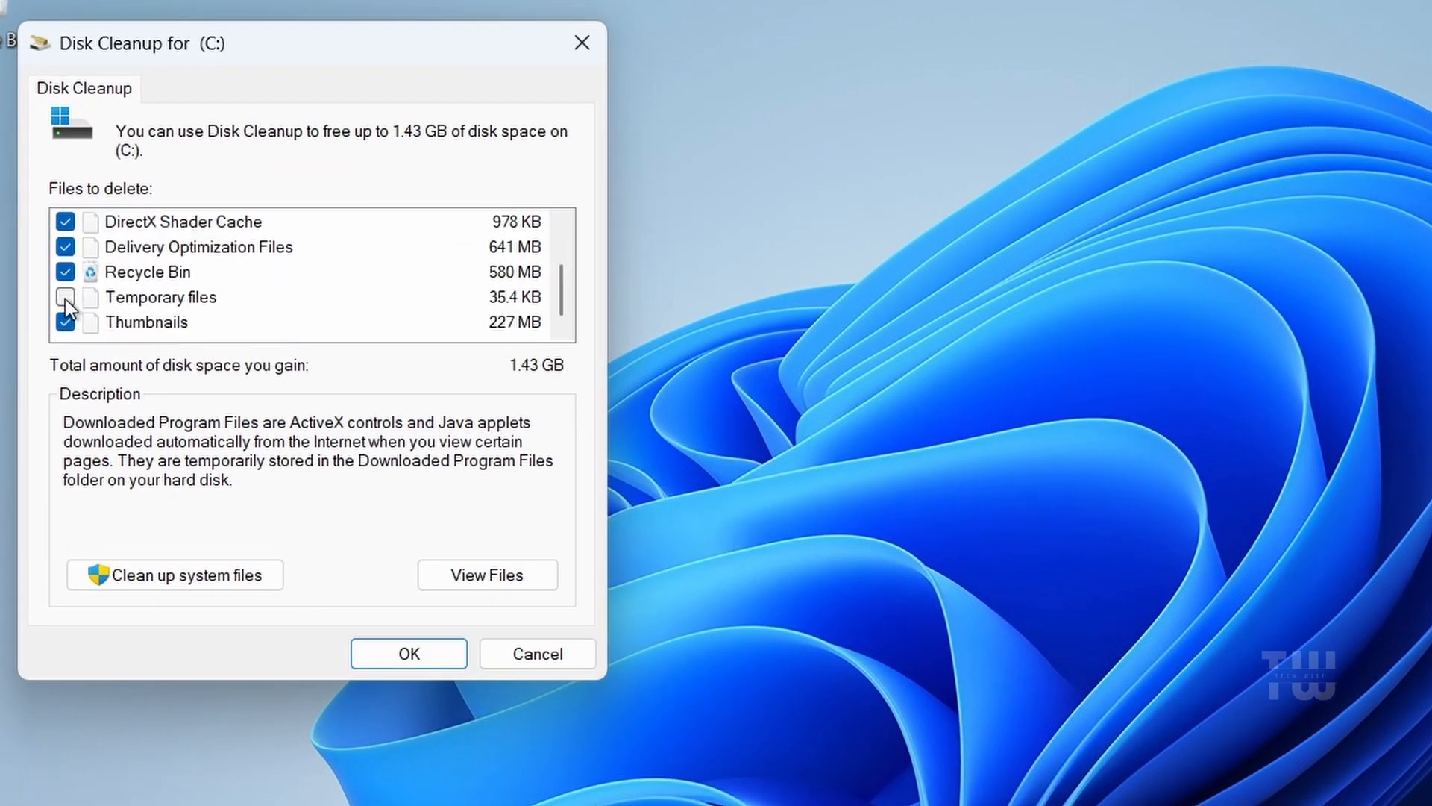
pyautogui.click(65, 297)
pyautogui.click(409, 651)
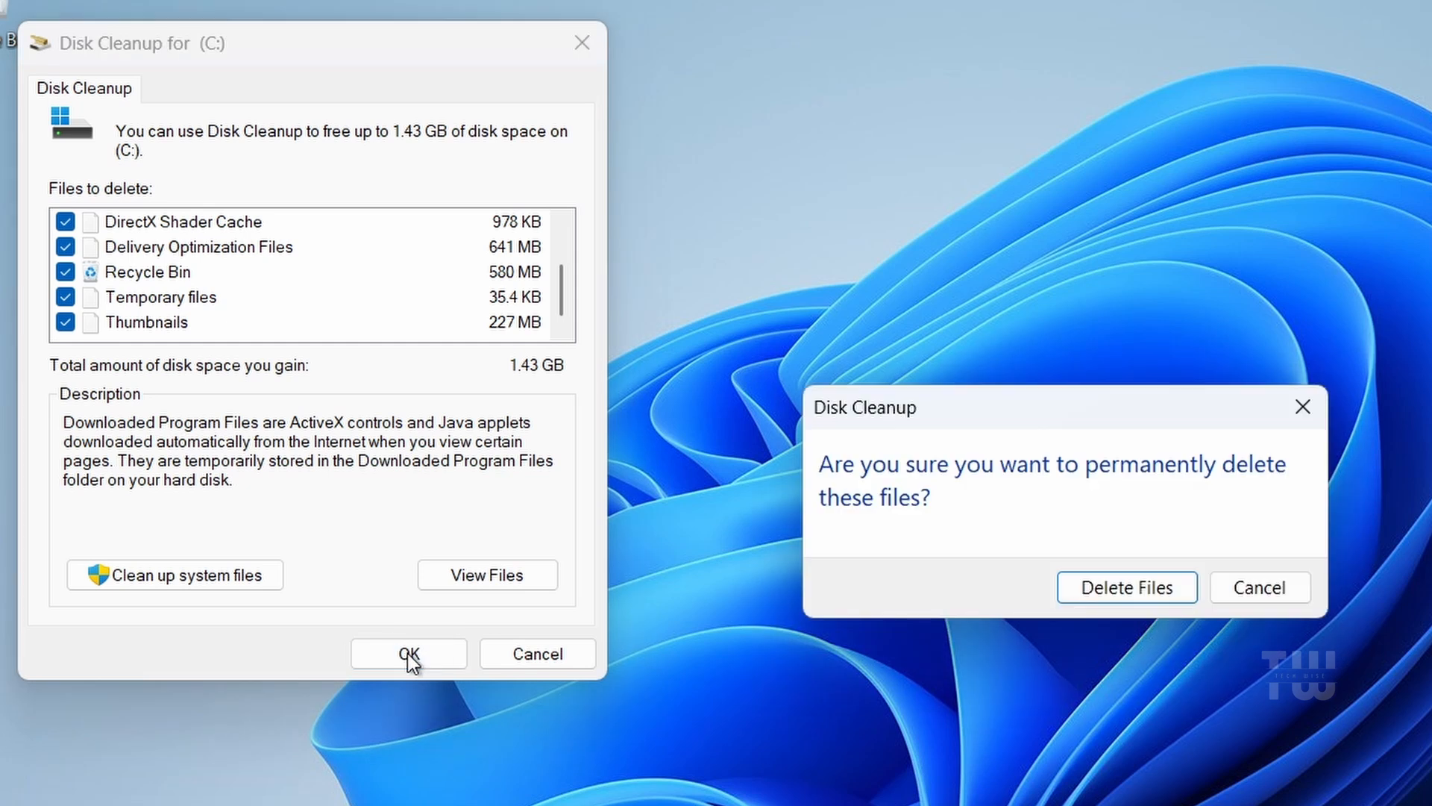
pyautogui.click(1104, 594)
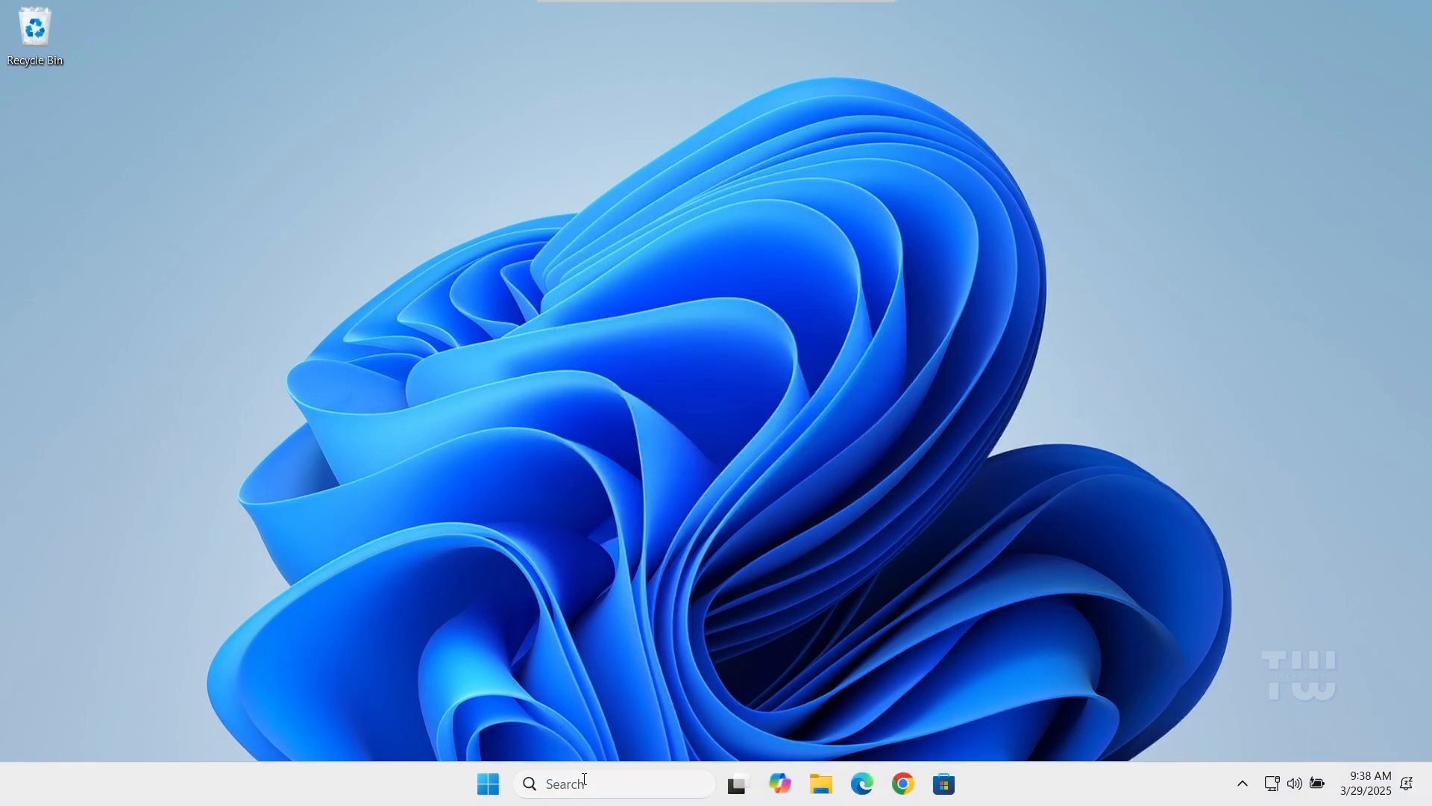
# - Open Windows Security and start a quick scan under Virus & threat protection
pyautogui.click(585, 782)
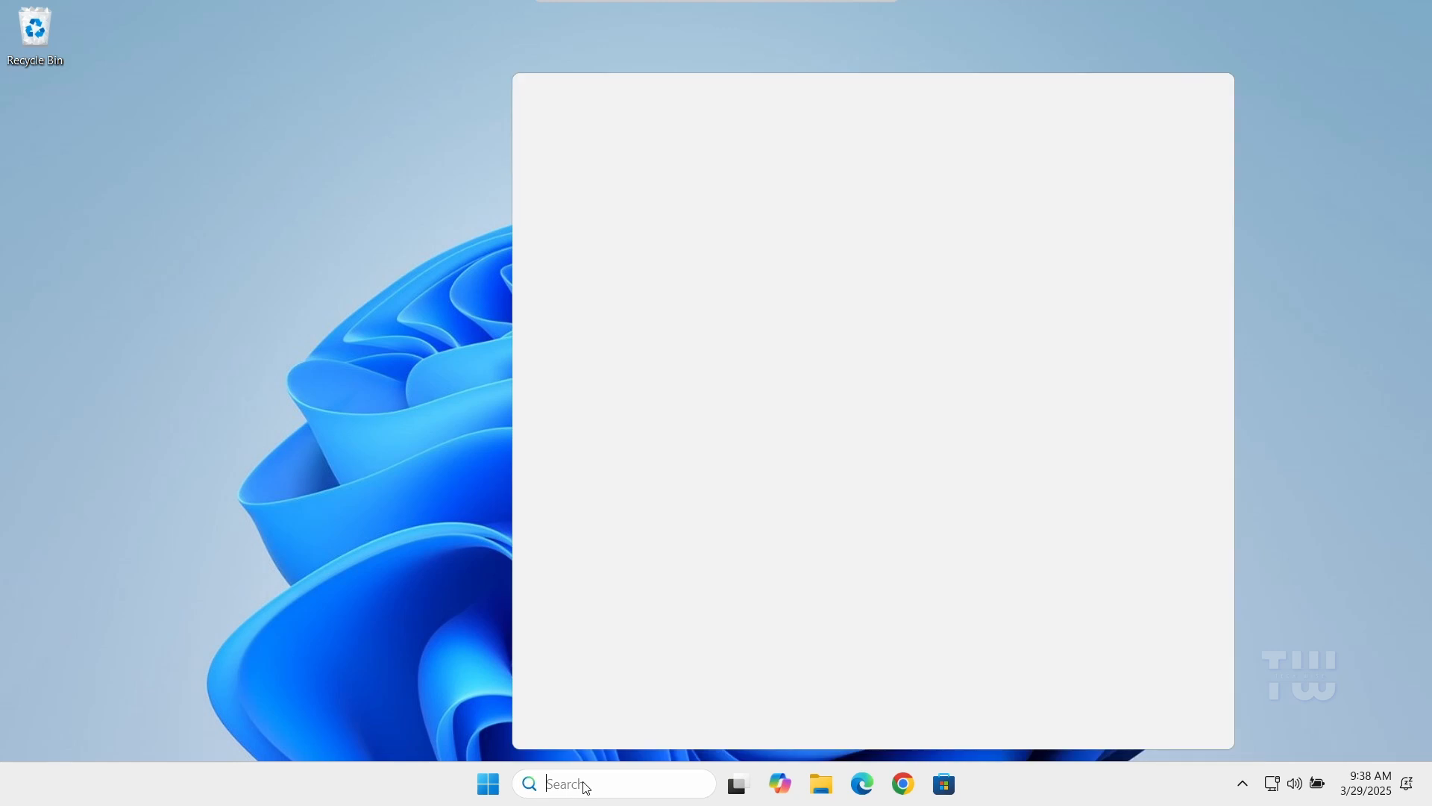
pyautogui.write('windows sec')
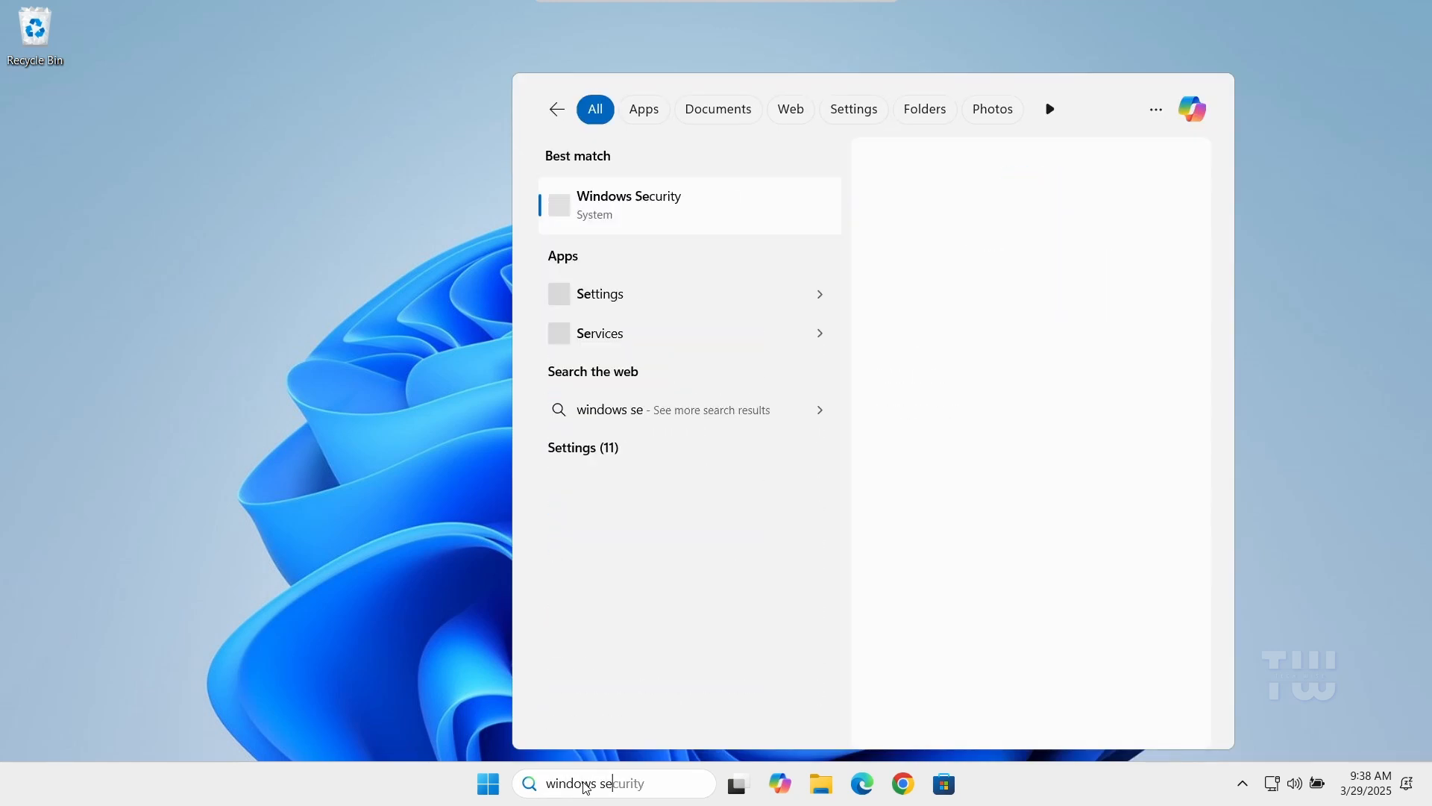
pyautogui.click(665, 217)
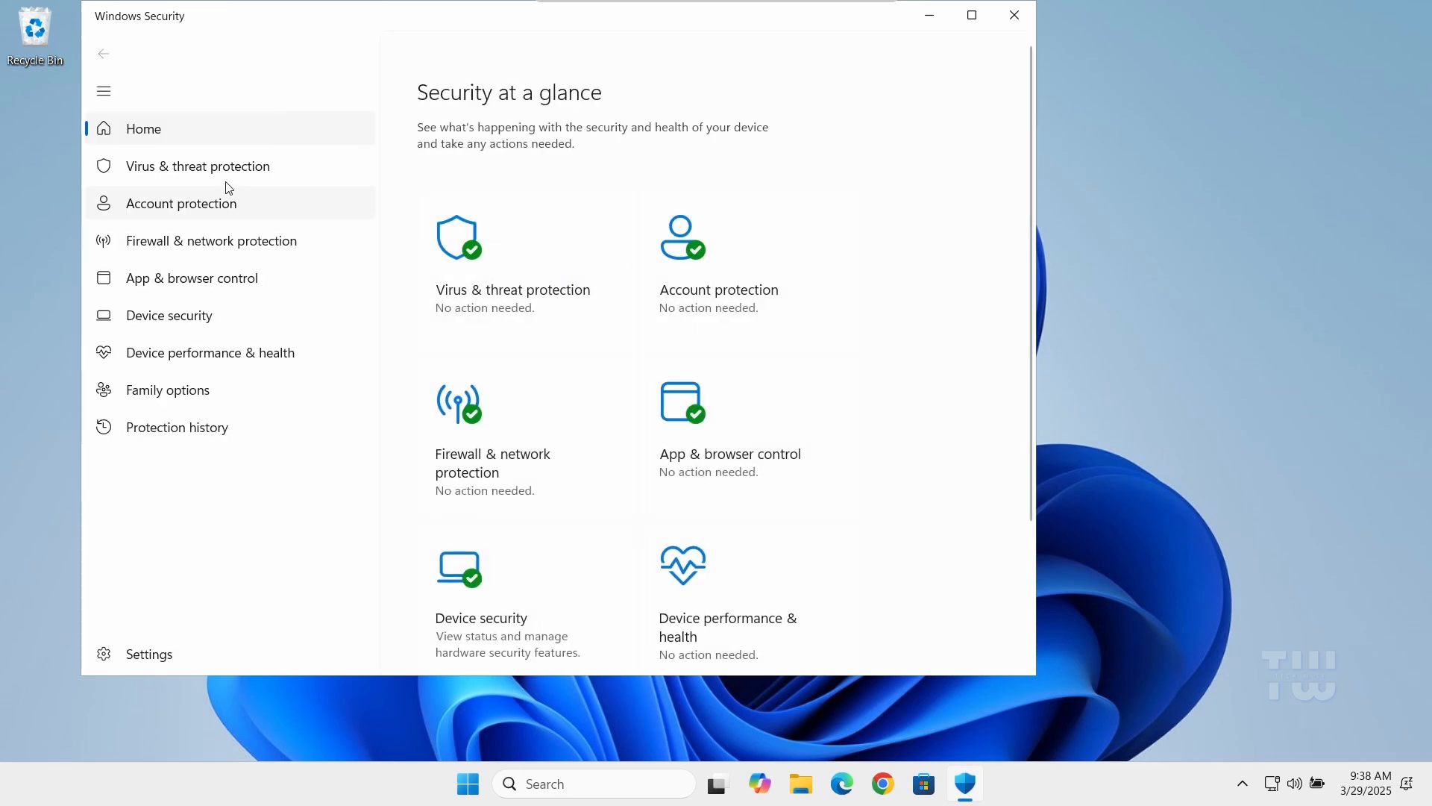
pyautogui.click(230, 167)
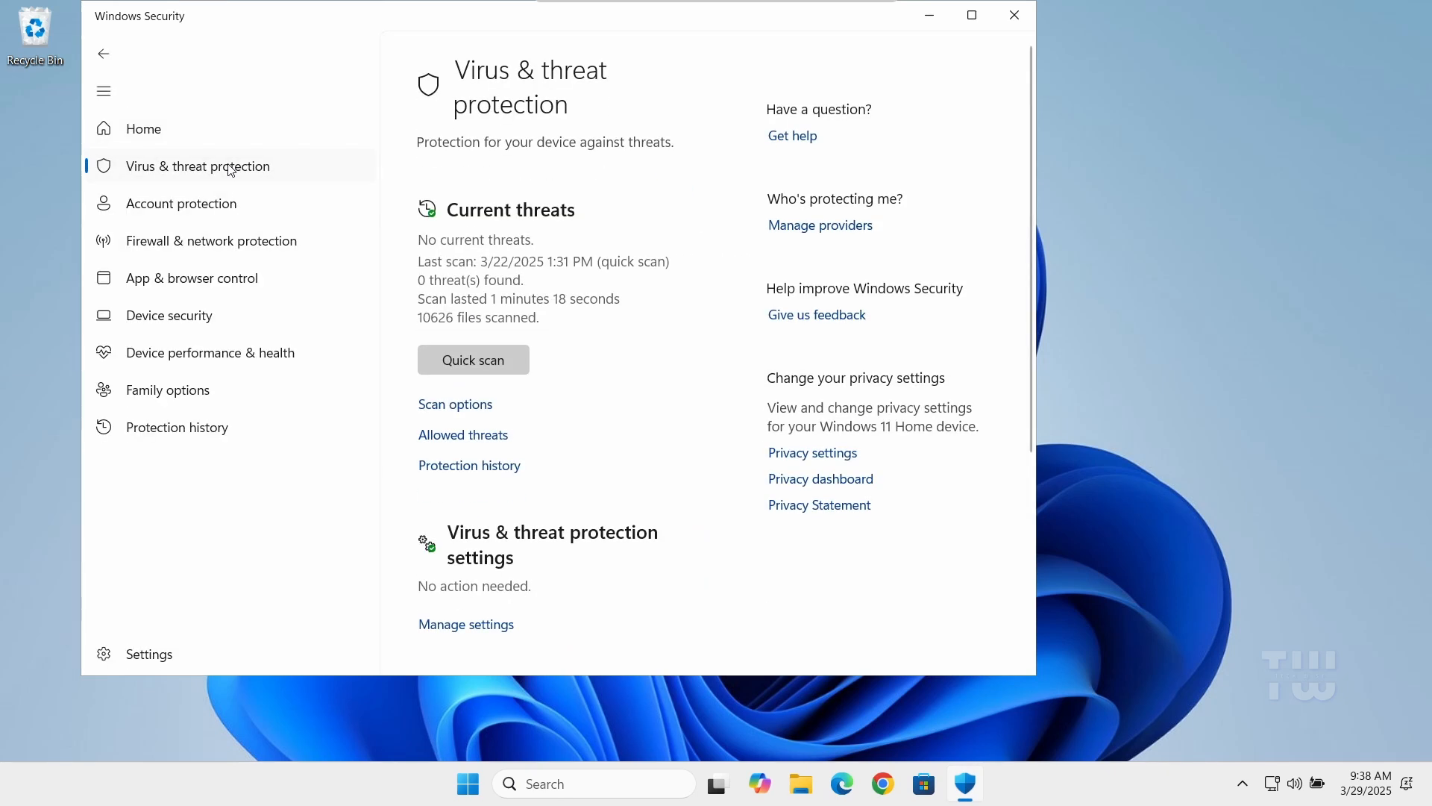
pyautogui.click(482, 360)
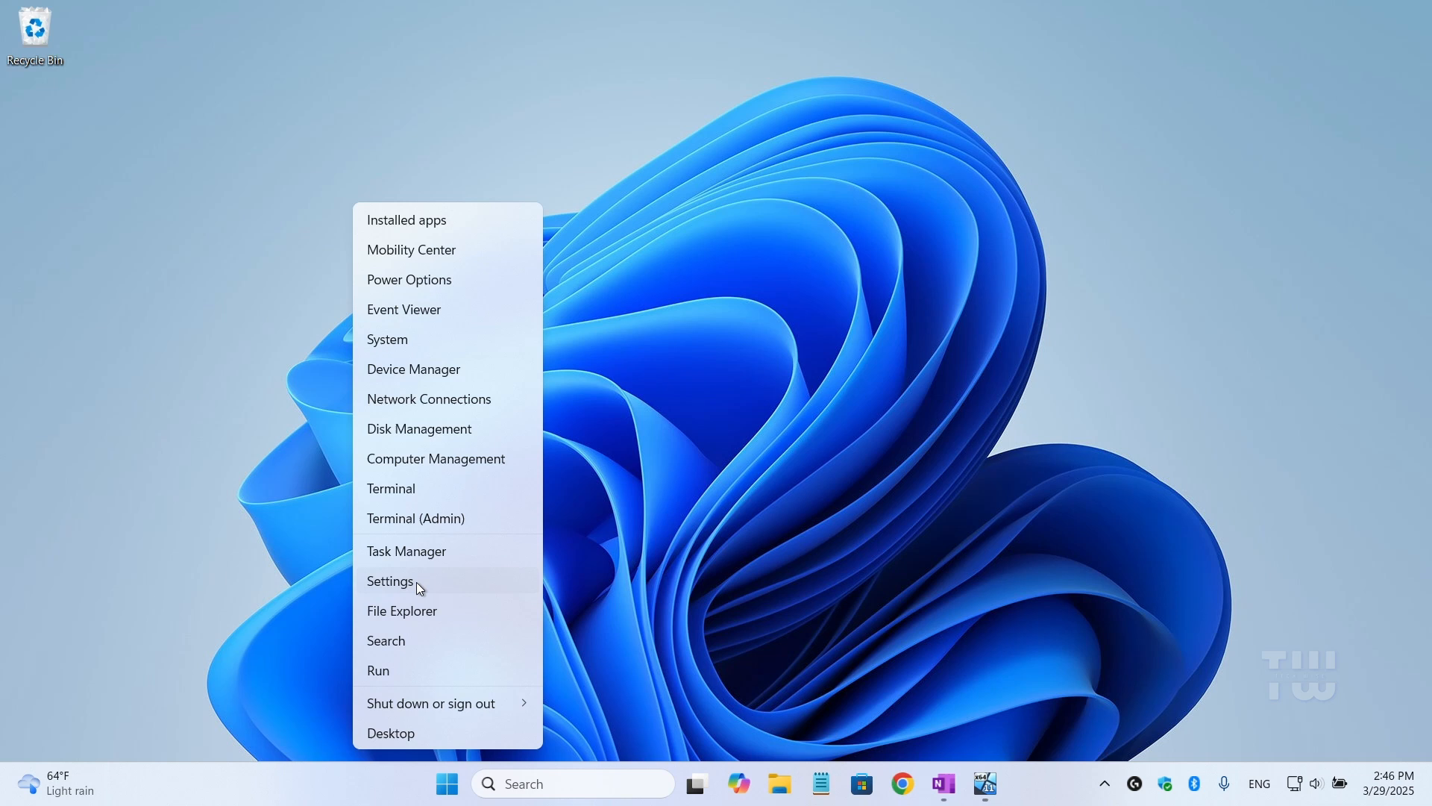
# - Open Windows Update in the Windows Settings and check for updates
pyautogui.click(416, 583)
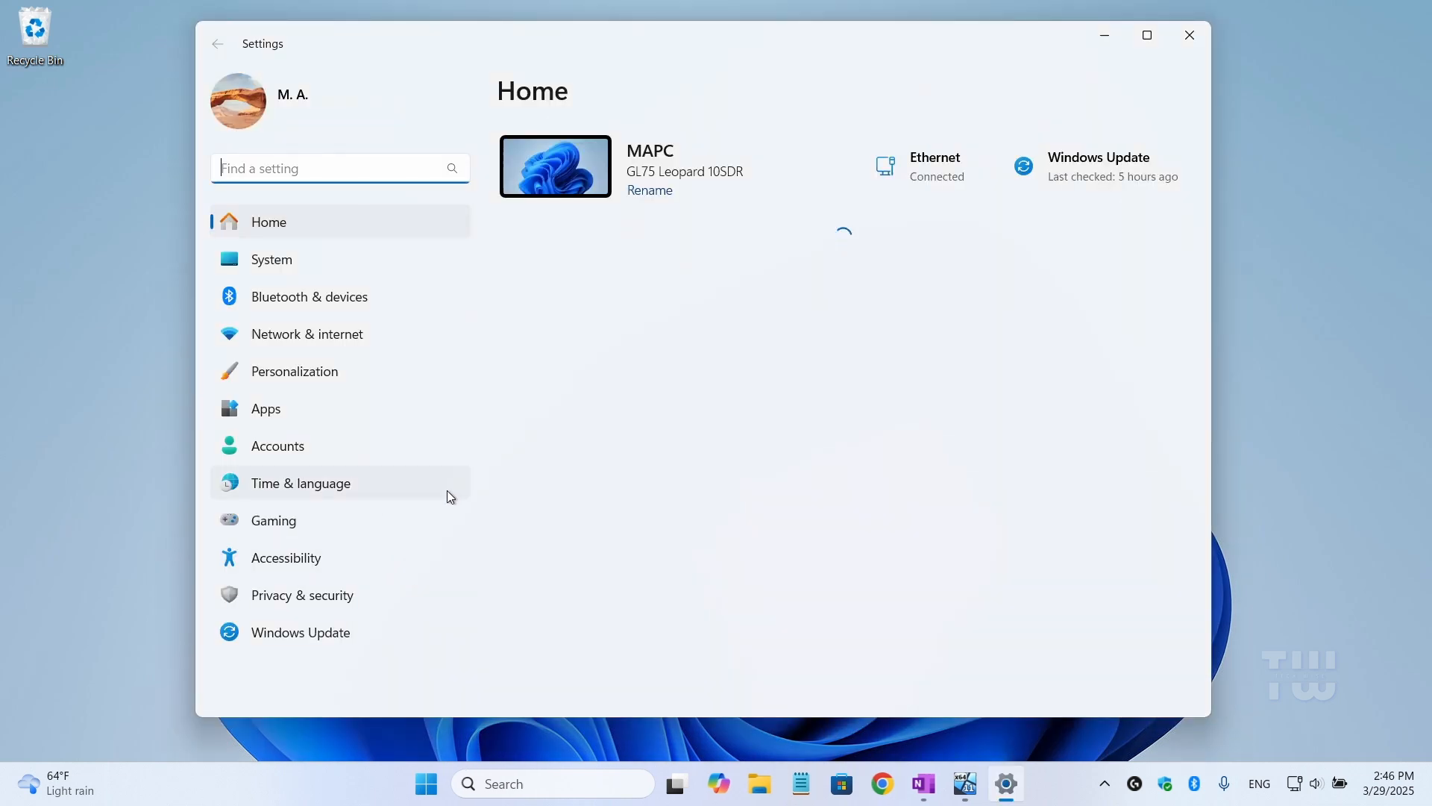
pyautogui.click(328, 639)
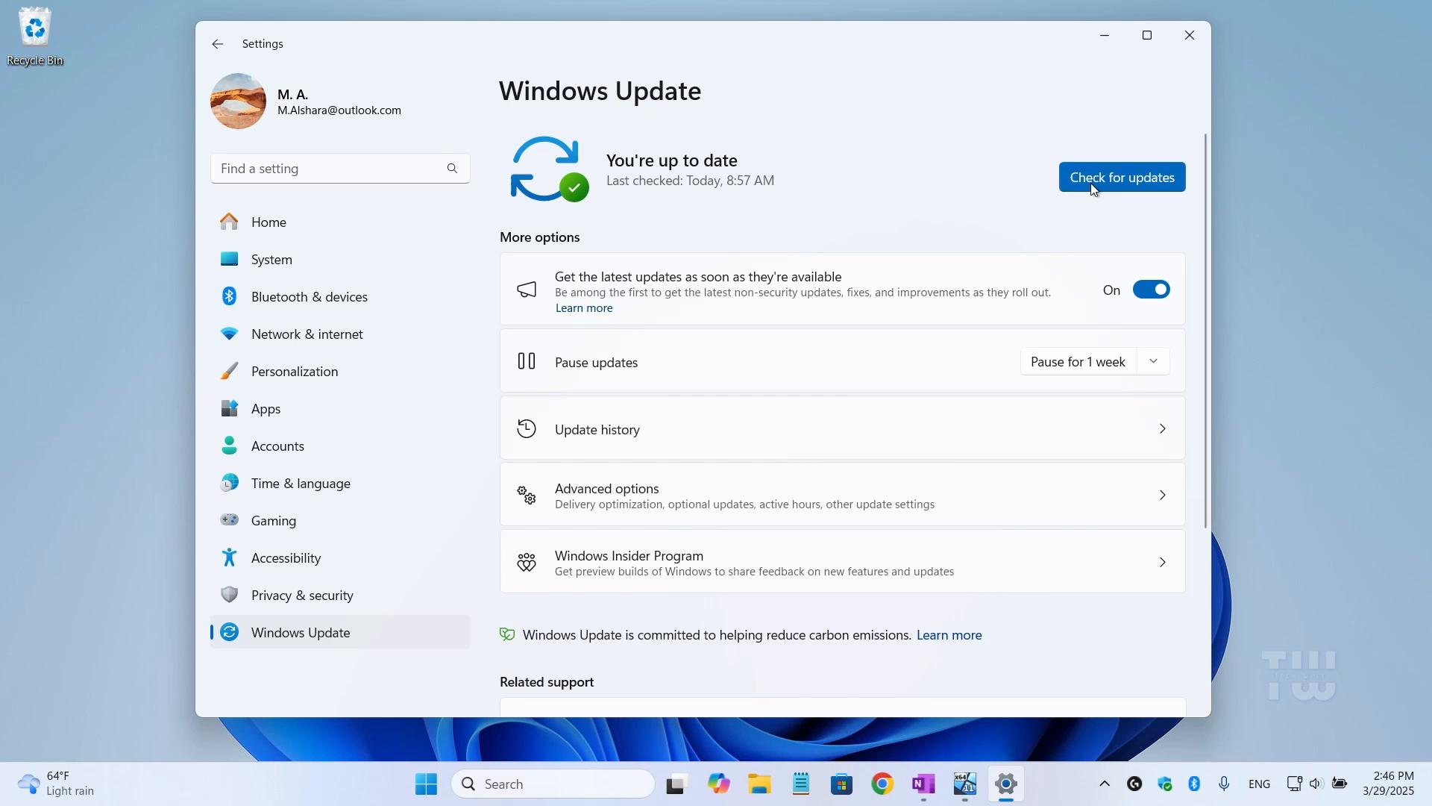
pyautogui.click(1093, 181)
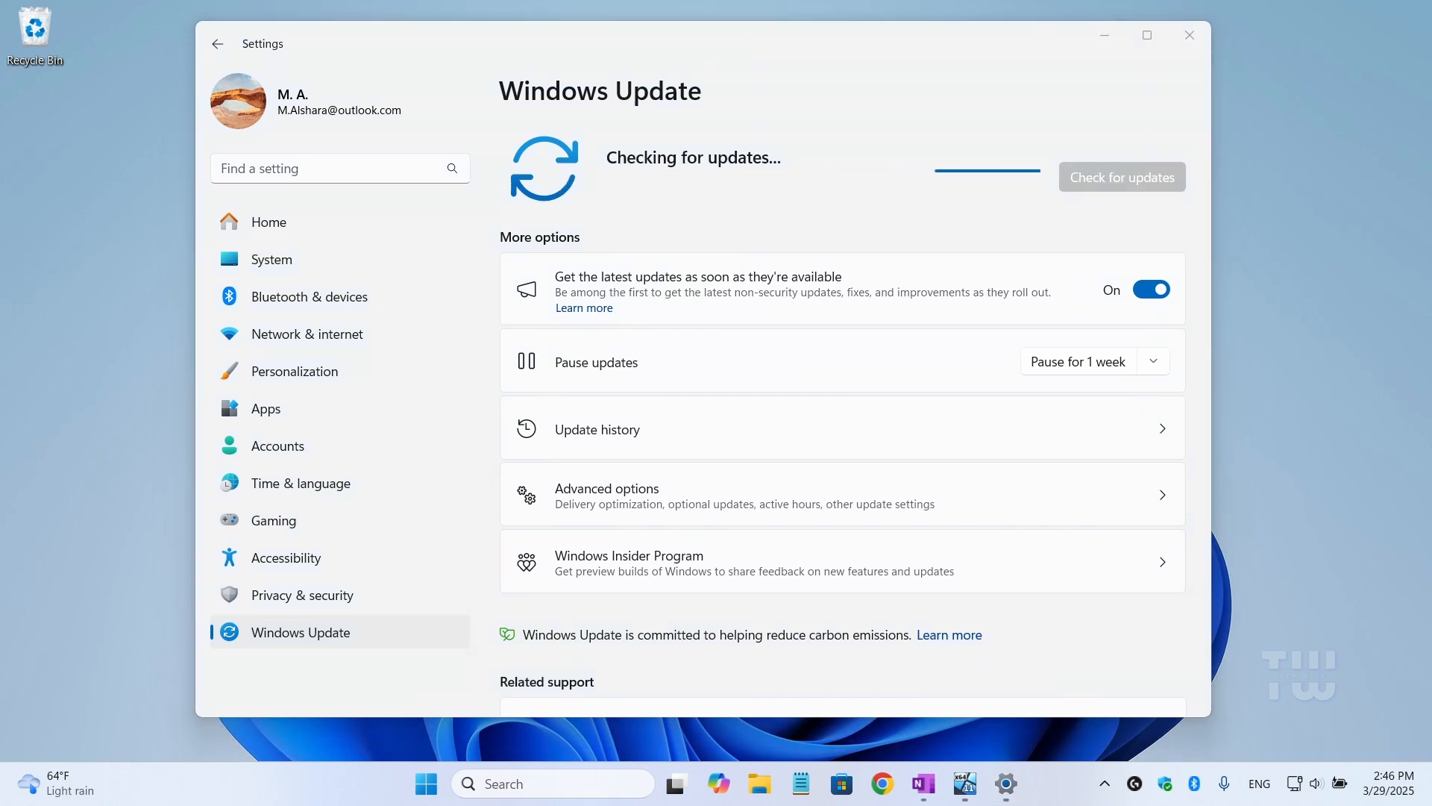
# - Close Settings, open the properties of This PC from File Explorer, and check the installed RAM under Device specifications
pyautogui.click(1190, 35)
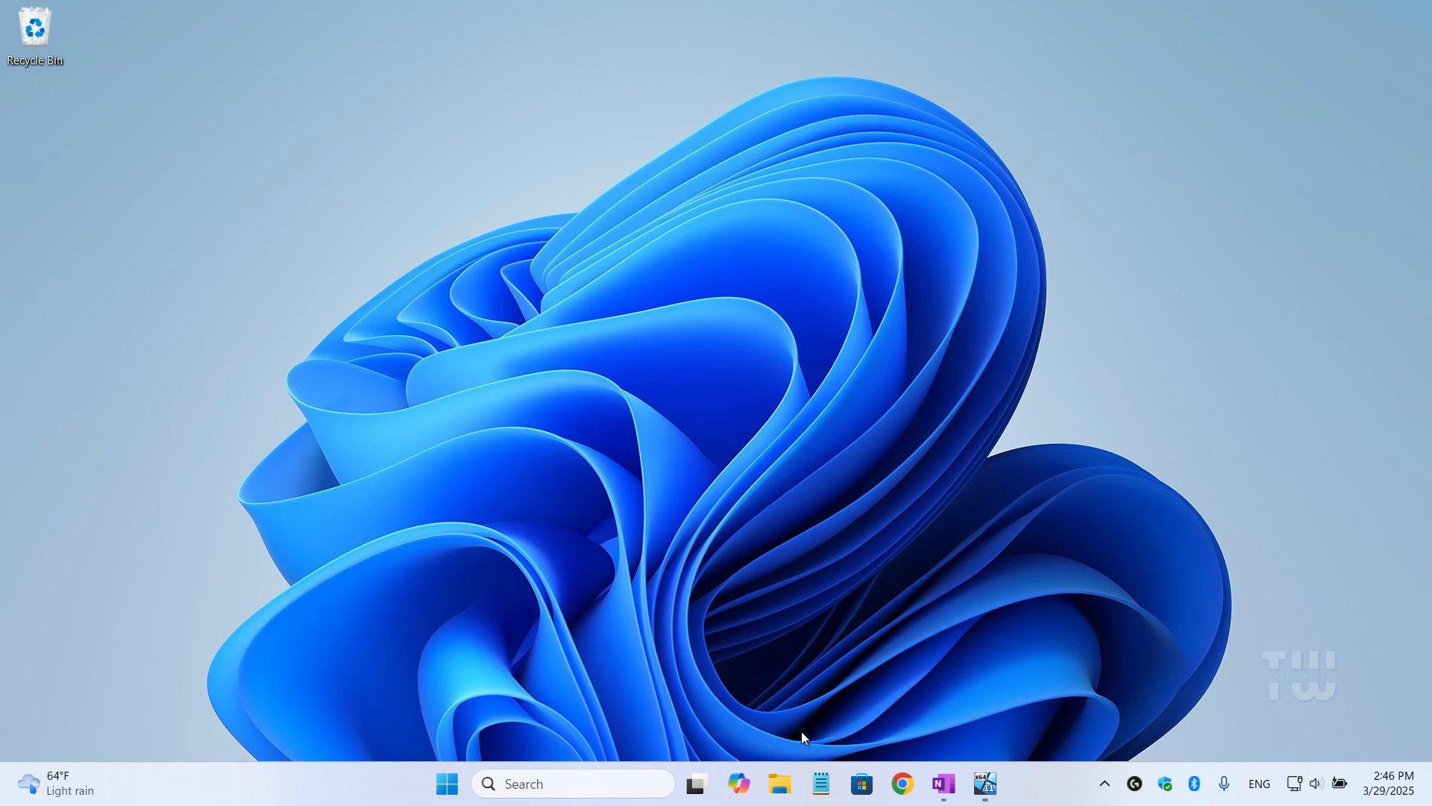
pyautogui.click(780, 784)
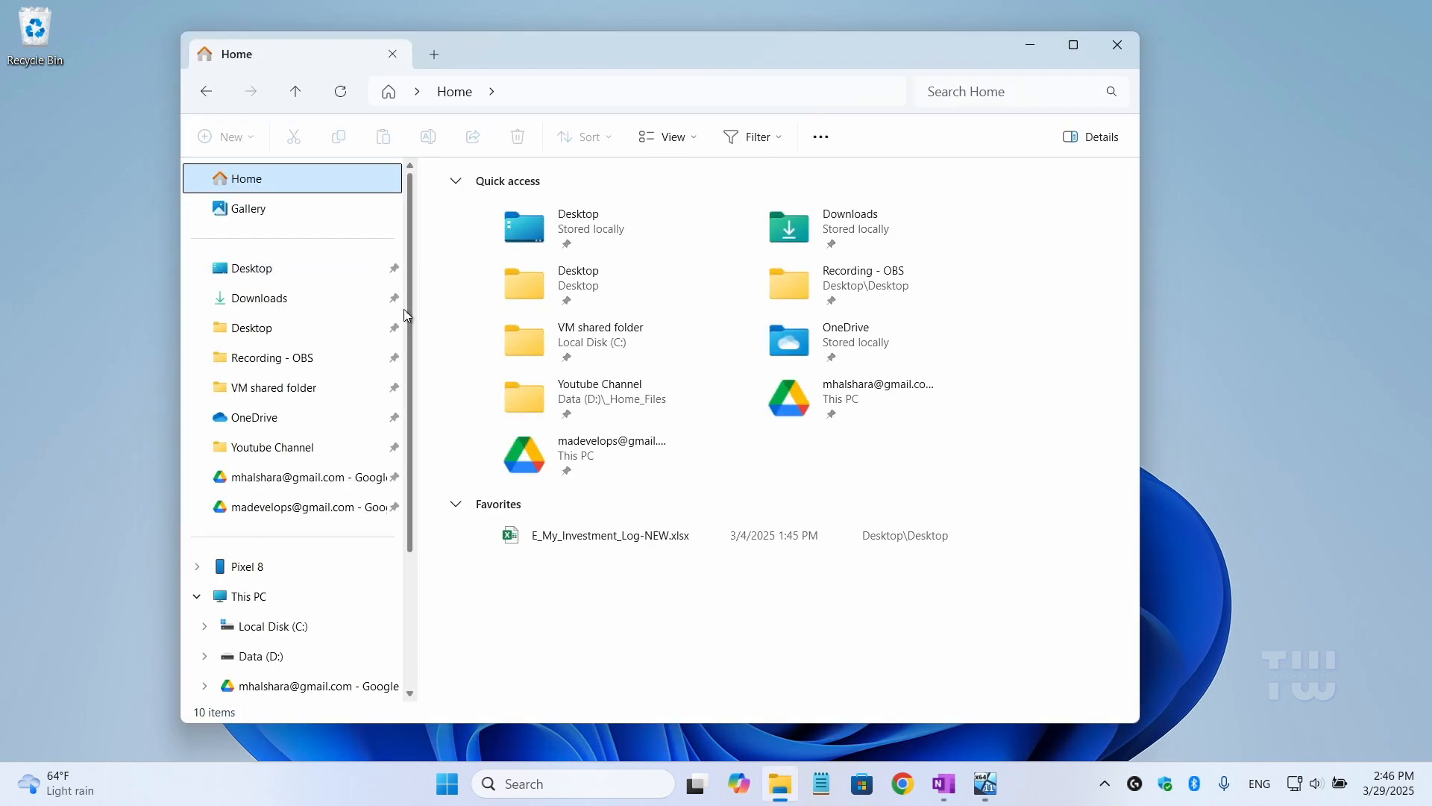
pyautogui.rightClick(258, 599)
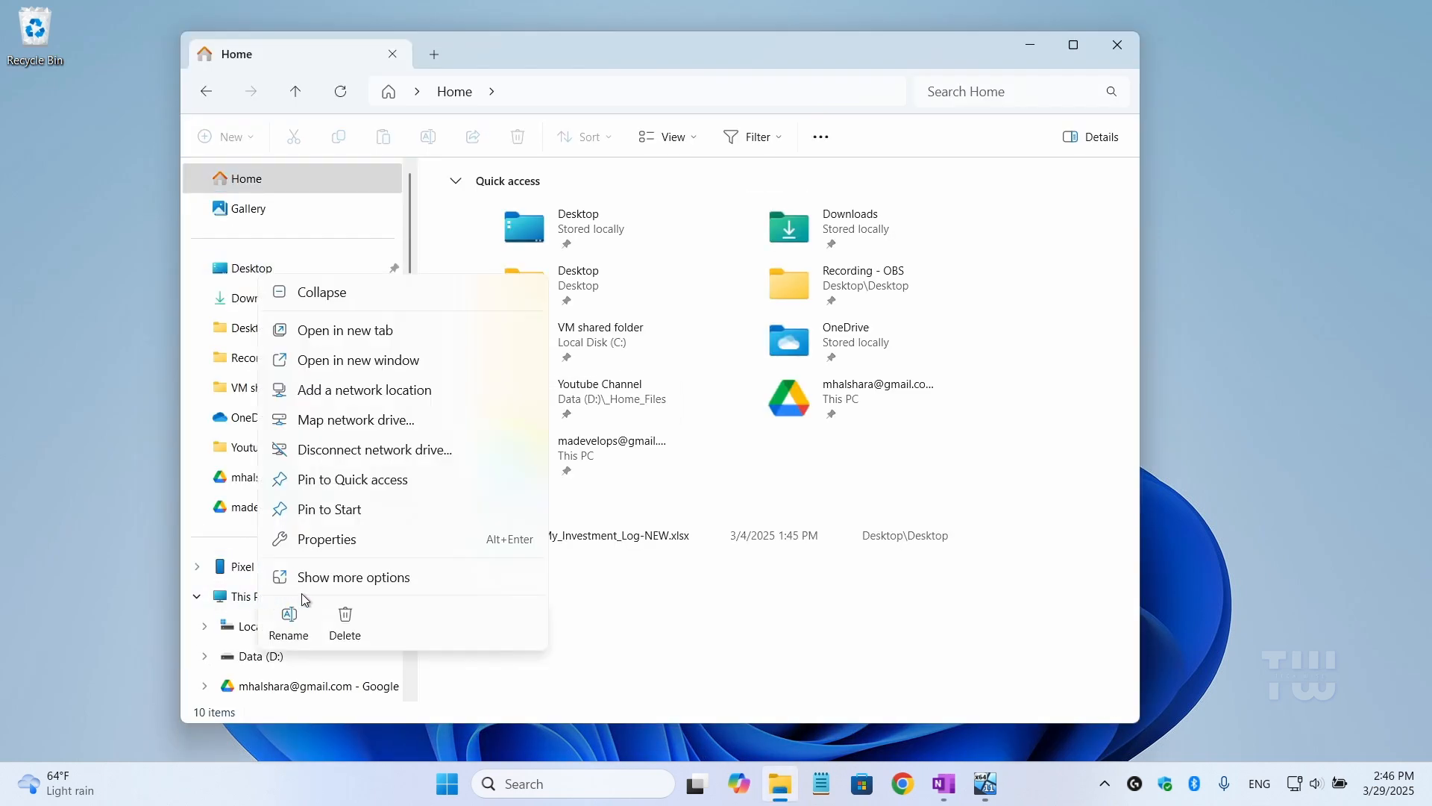
pyautogui.click(317, 536)
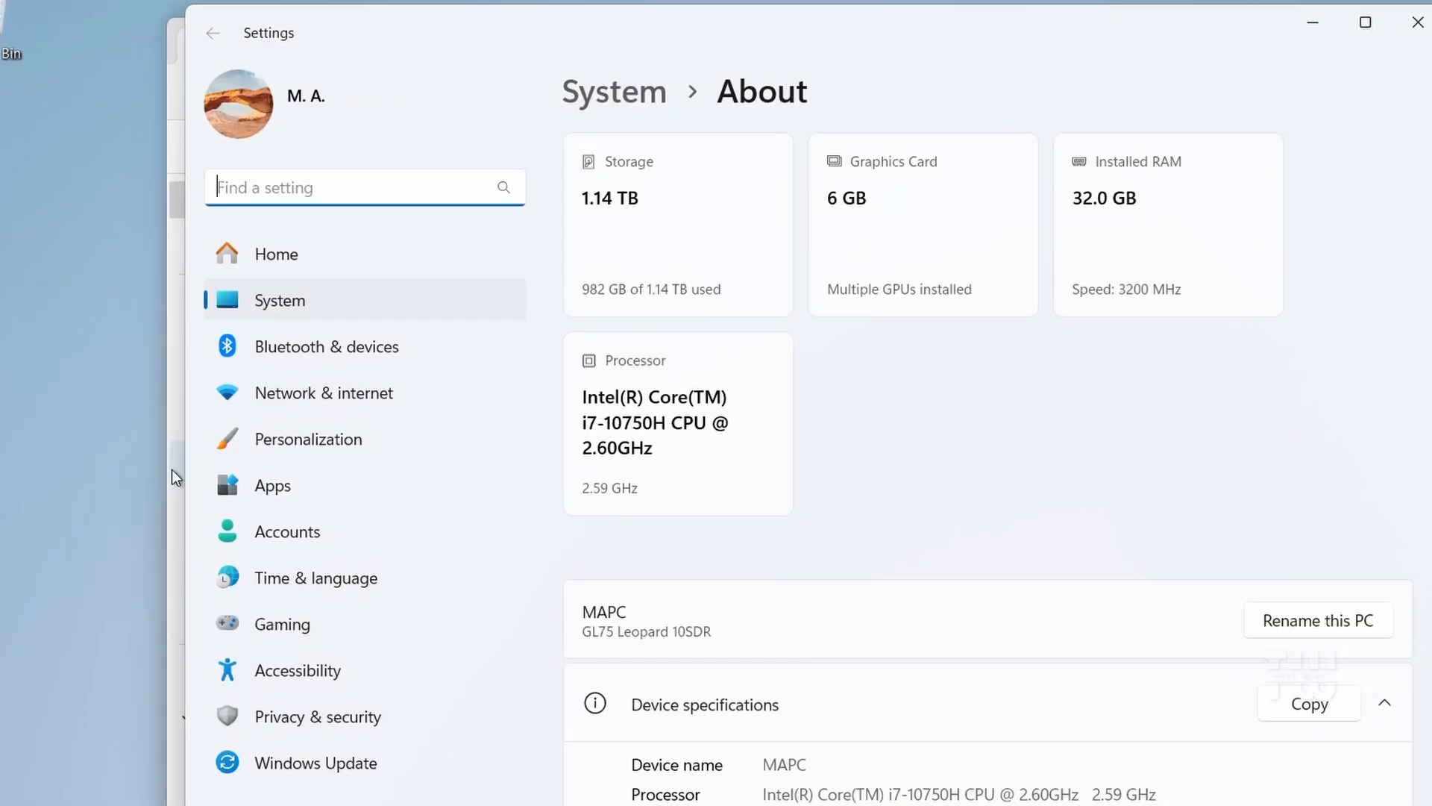
pyautogui.scroll(-5, 685, 419)
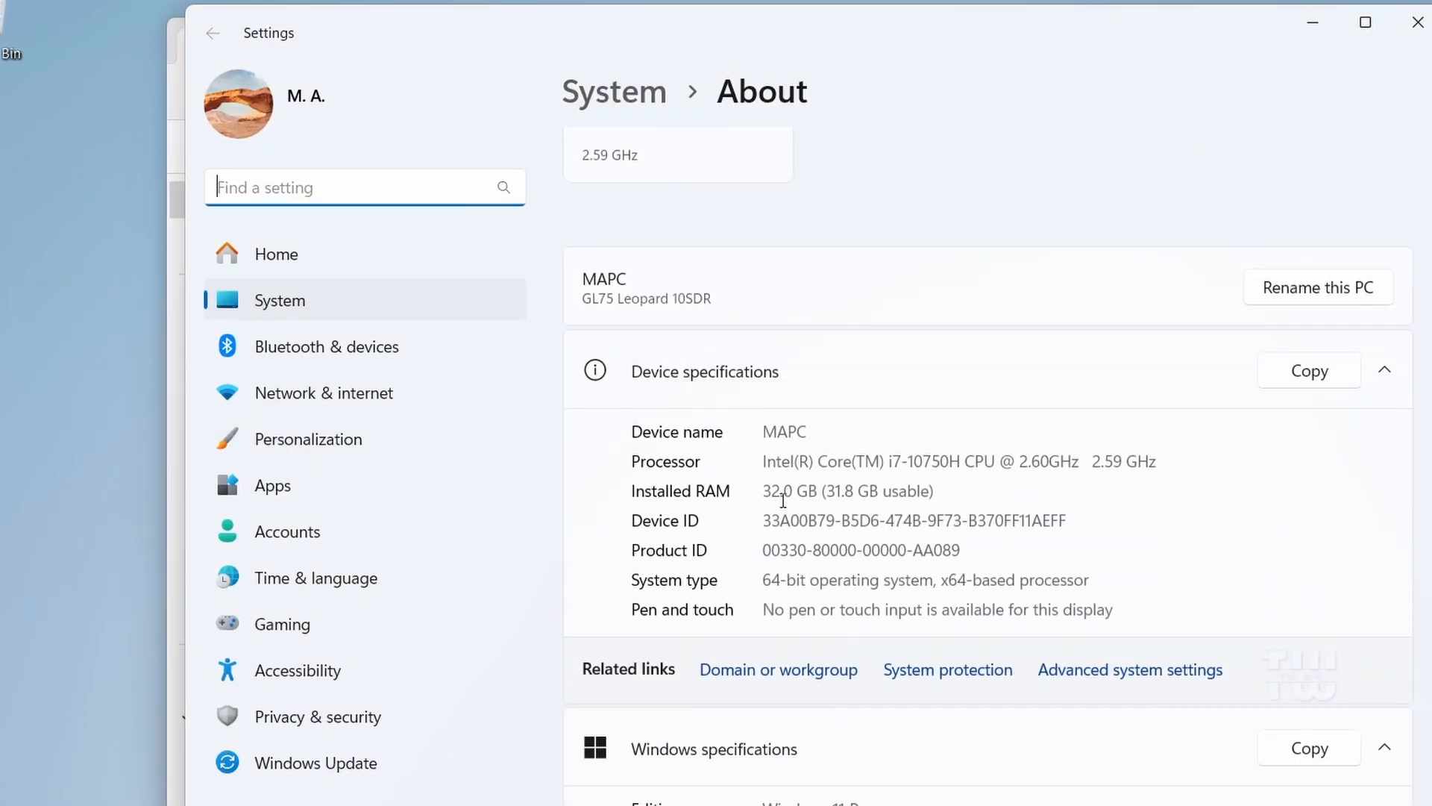
pyautogui.doubleClick(776, 493)
pyautogui.click(776, 492)
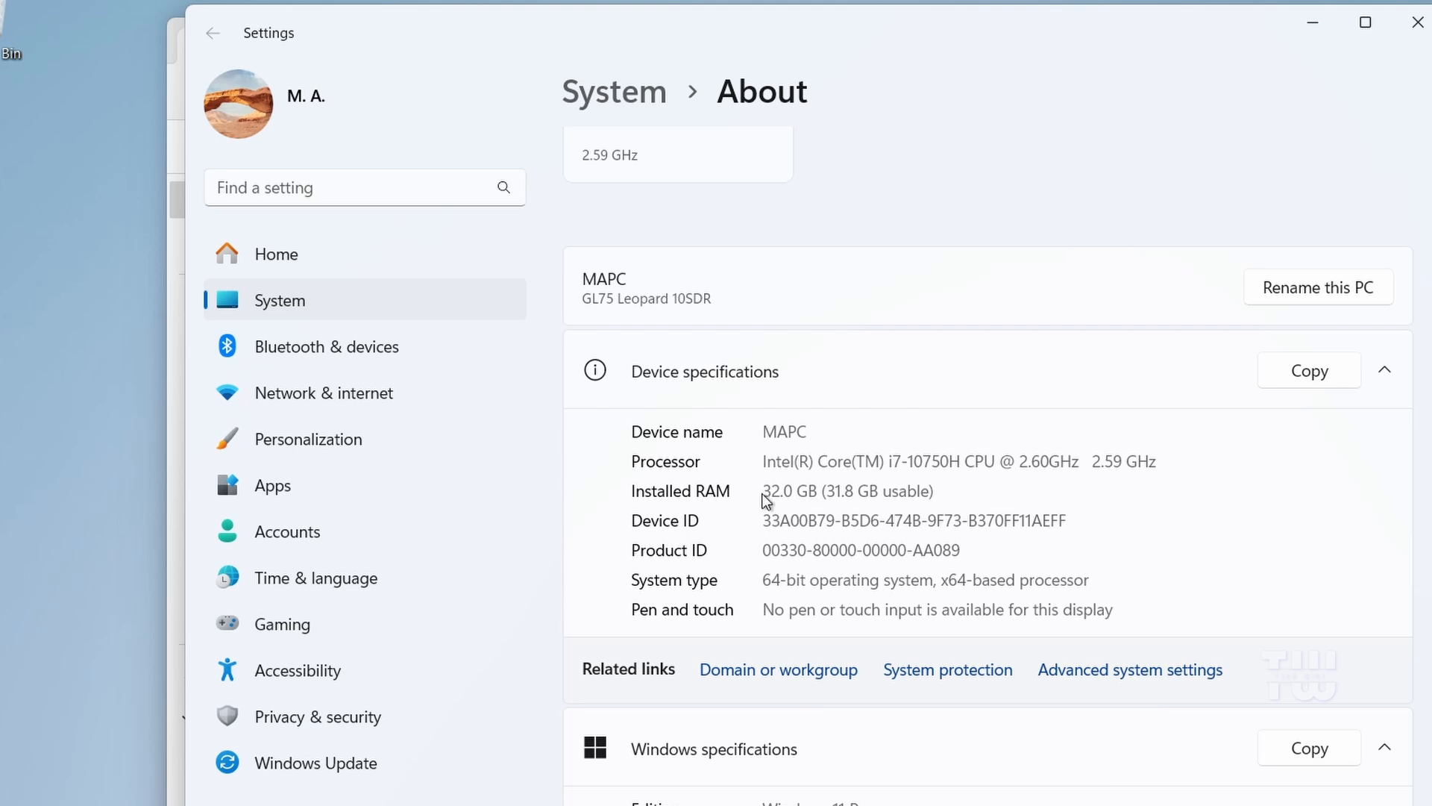
pyautogui.moveTo(763, 492); pyautogui.dragTo(780, 492)
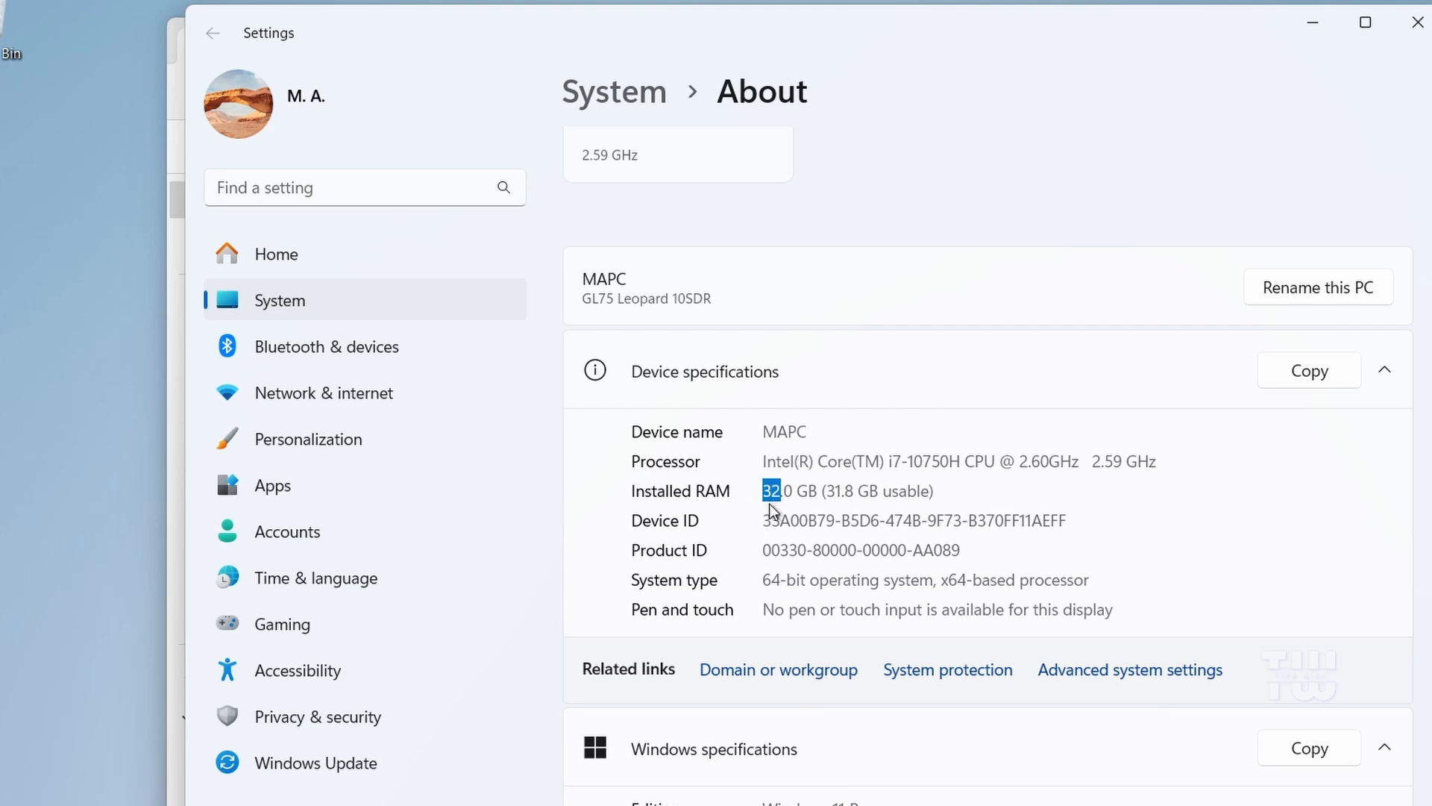
# - Open Virtual Memory through the advanced system settings' performance options and turn off automatic paging file management for all drives
pyautogui.click(1132, 673)
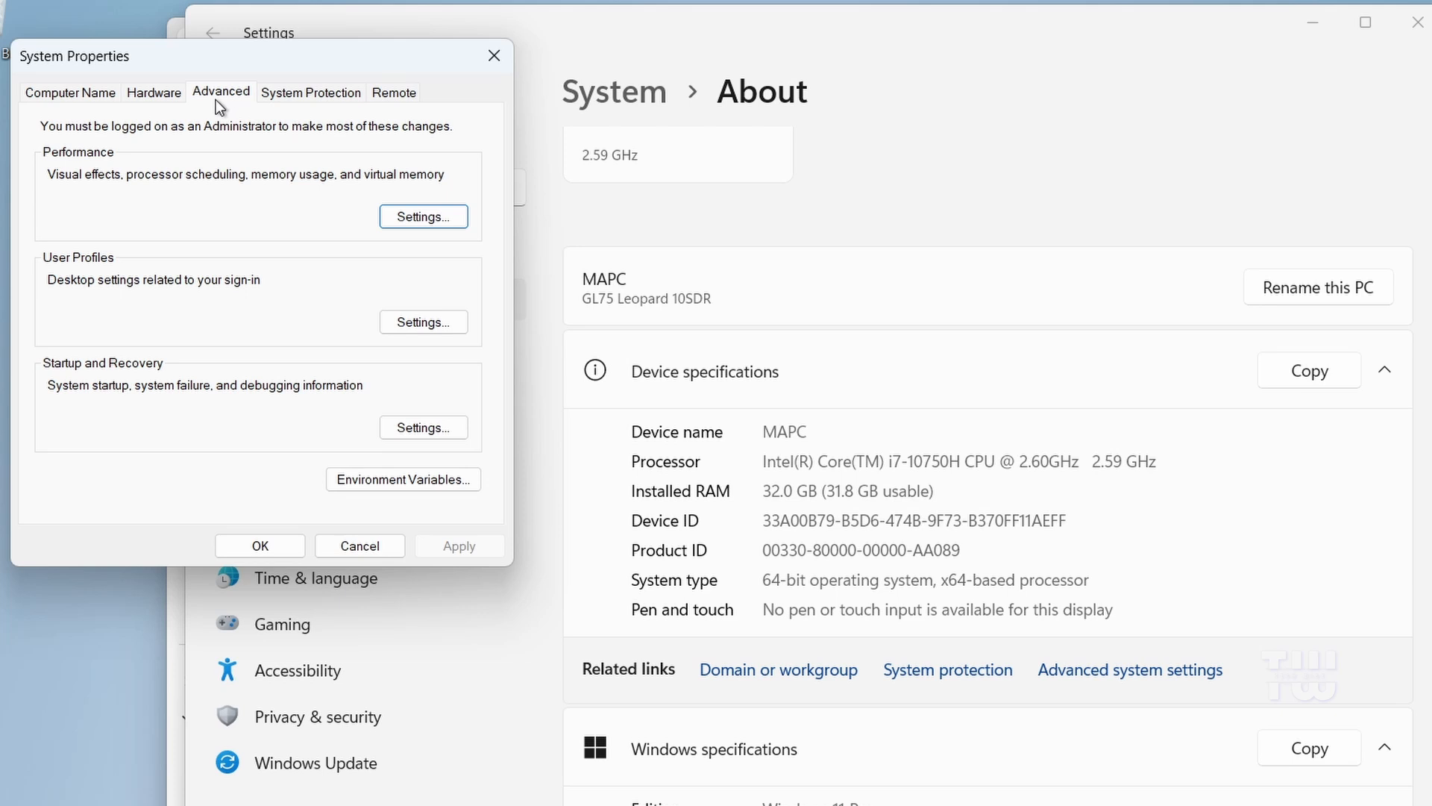
pyautogui.click(424, 217)
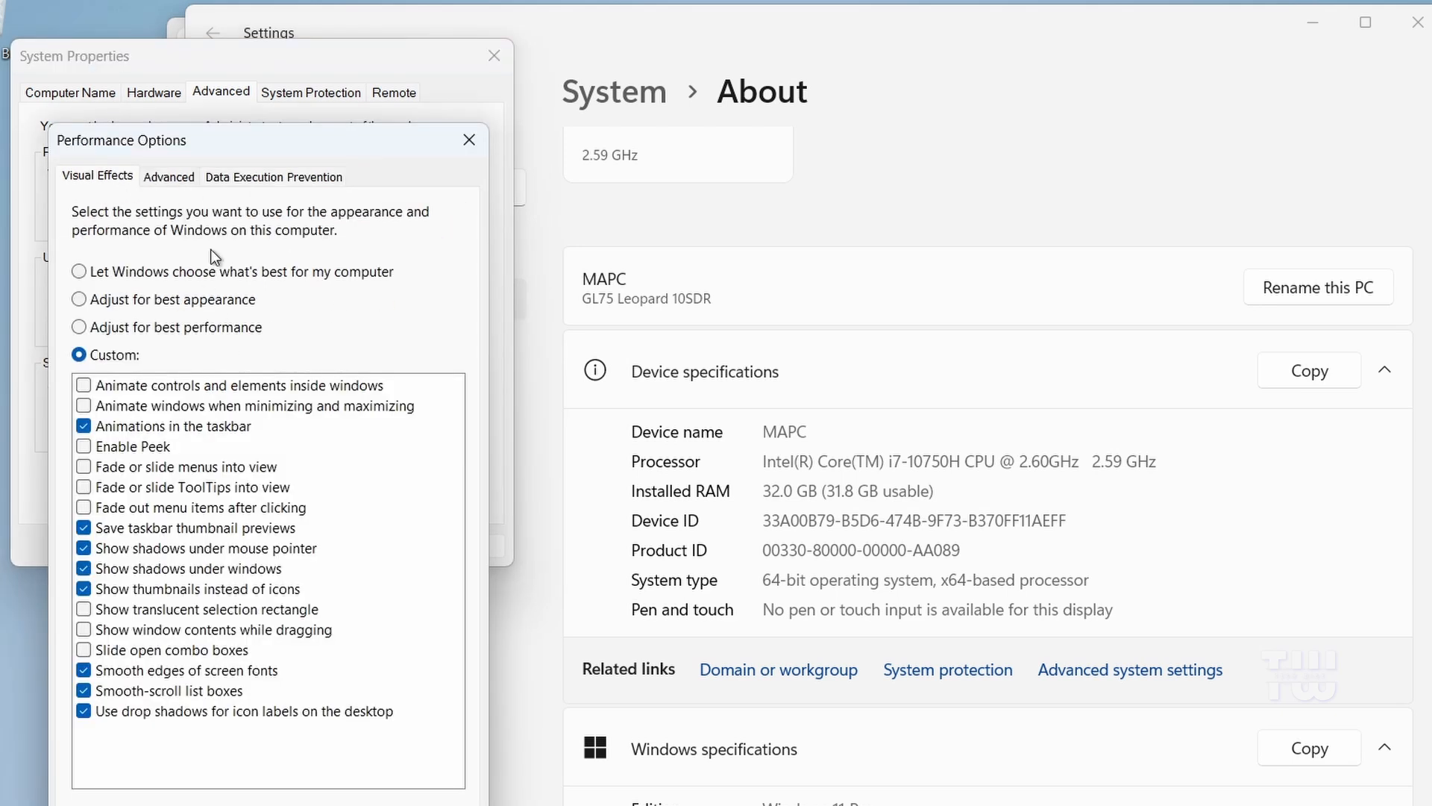
pyautogui.click(169, 179)
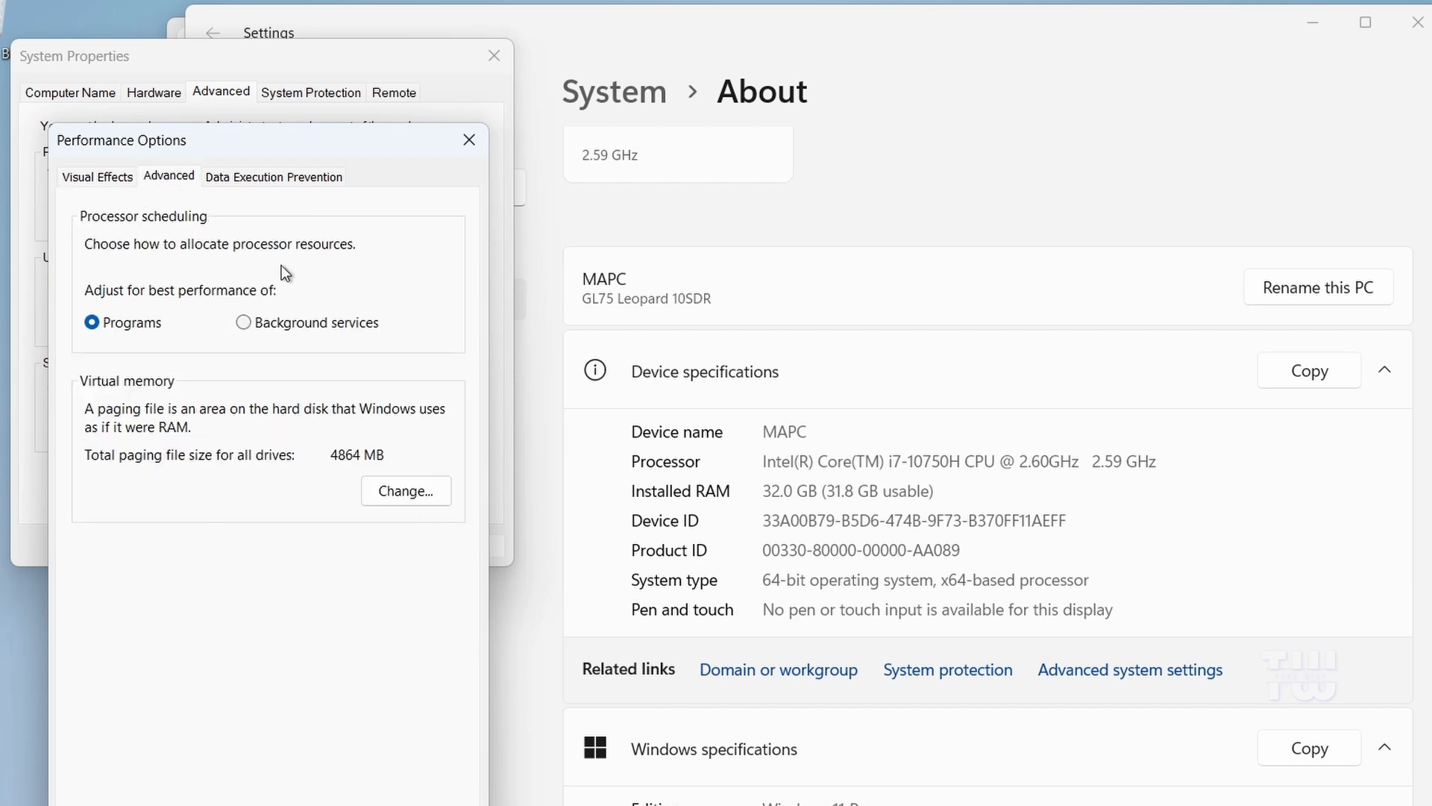
pyautogui.click(395, 491)
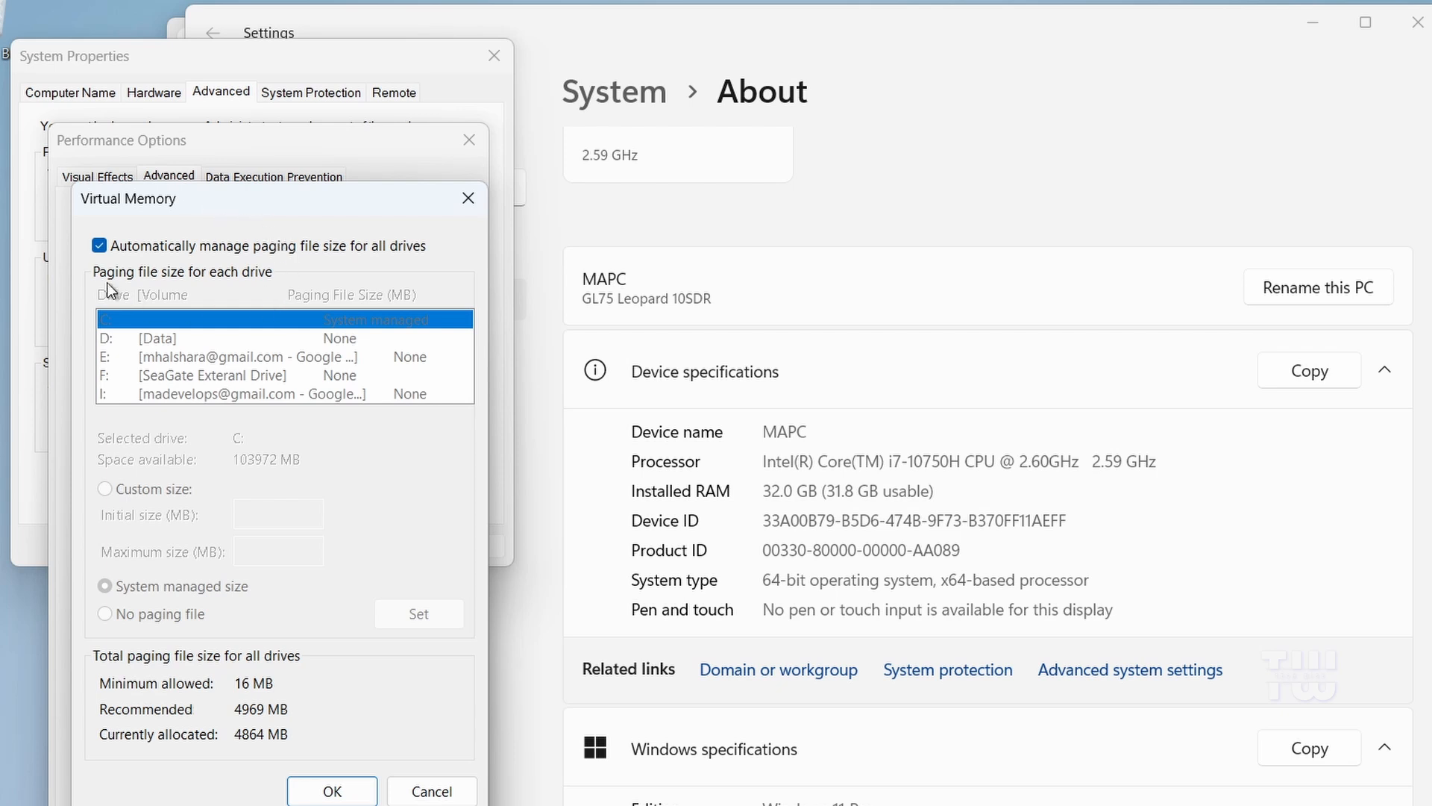
pyautogui.click(99, 245)
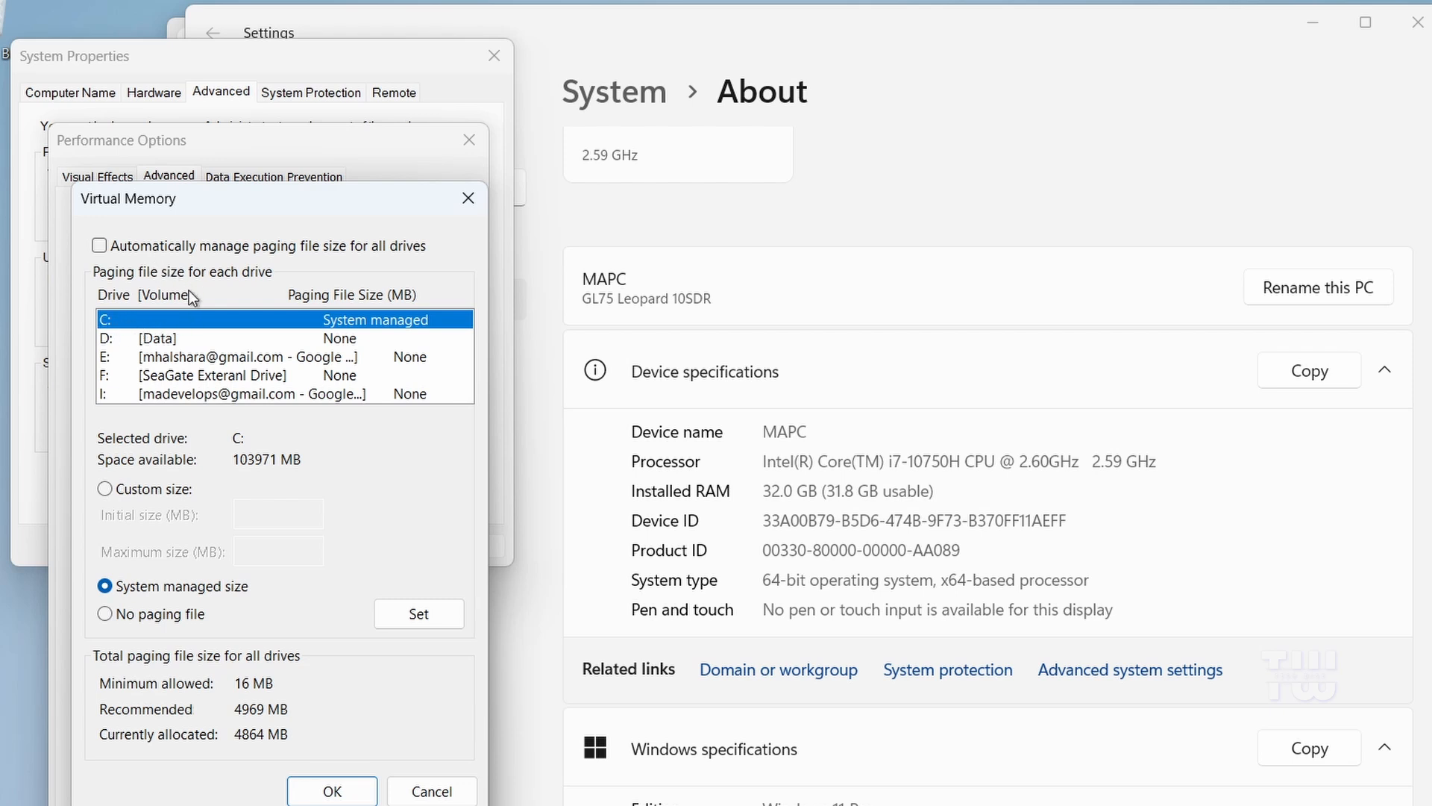
# - Give drive C: a custom paging file with an initial size of 48 MB and a maximum size of 96 MB, accepting the warning
pyautogui.click(112, 494)
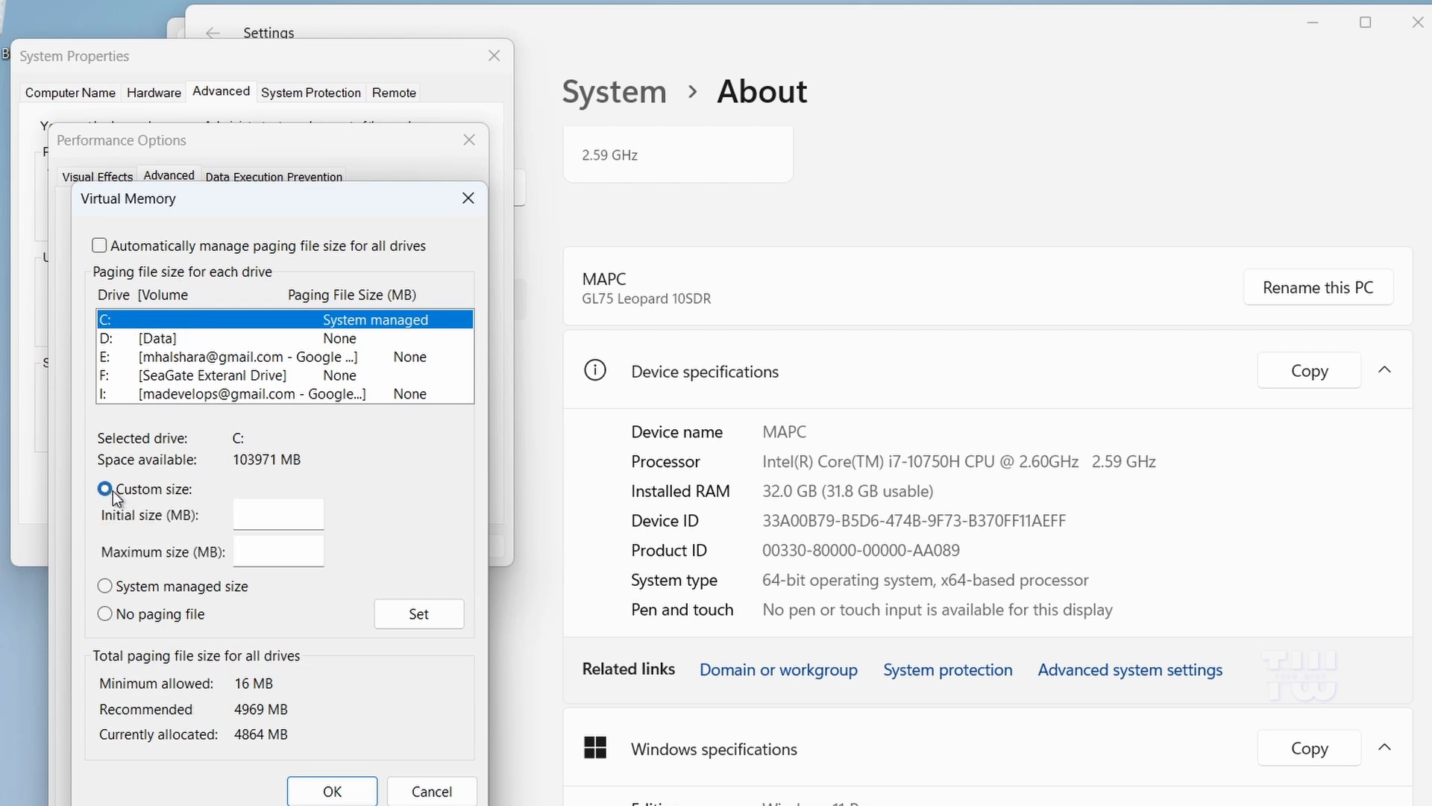
pyautogui.click(277, 516)
pyautogui.write('4')
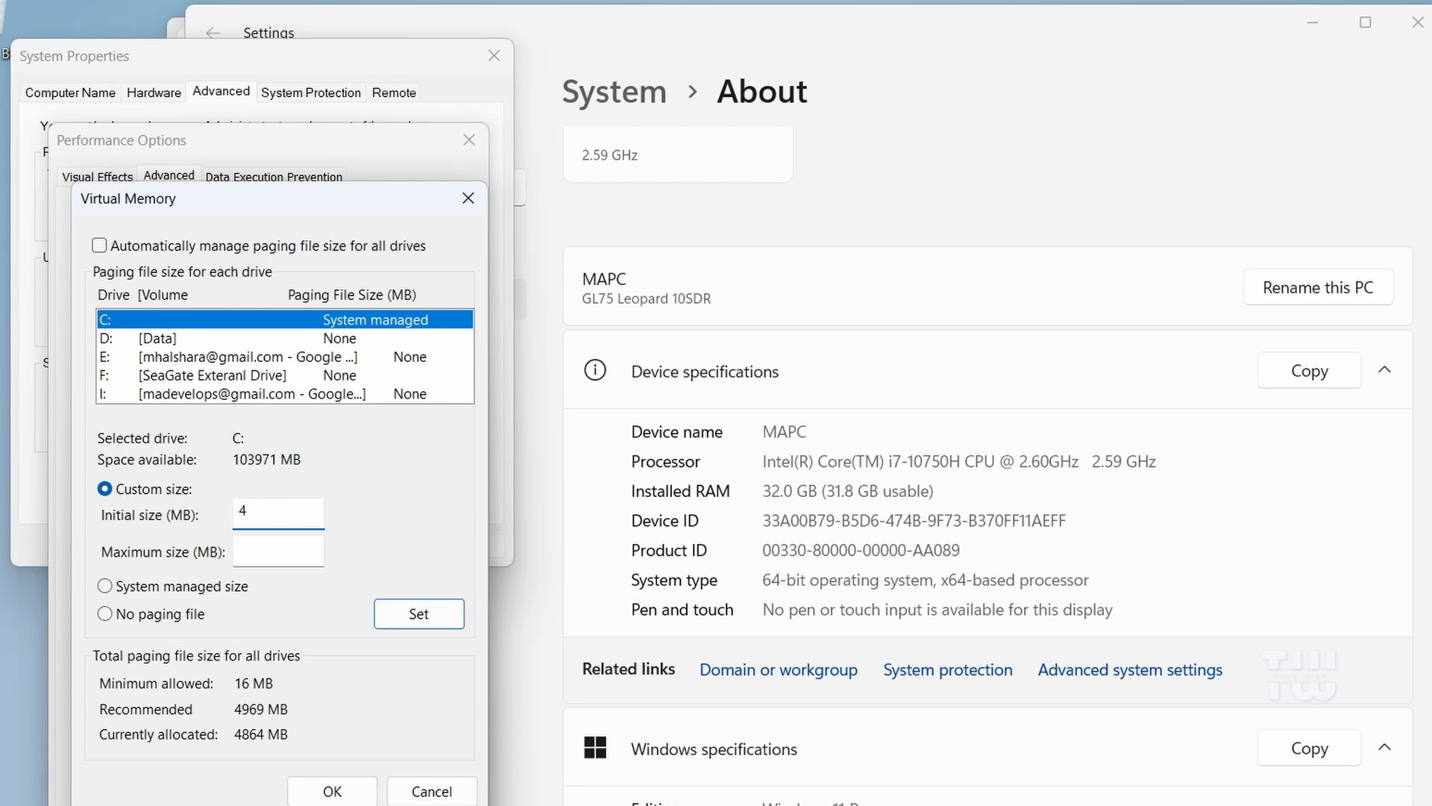
pyautogui.write('8')
pyautogui.click(240, 551)
pyautogui.write('96')
pyautogui.click(442, 619)
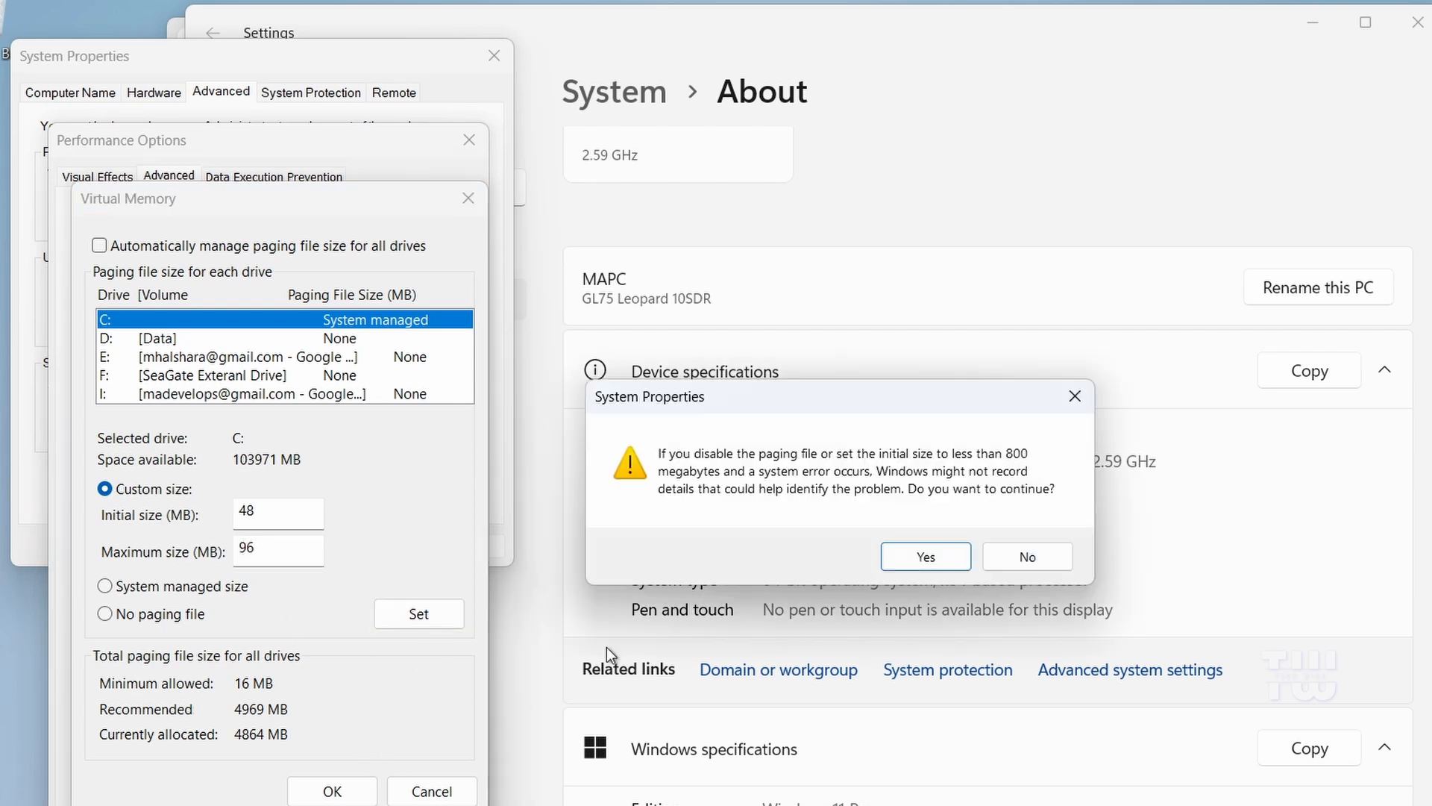
pyautogui.click(932, 556)
# - Confirm the virtual memory changes, acknowledge the restart notice, and close all the system dialogs, Settings and File Explorer
pyautogui.click(332, 789)
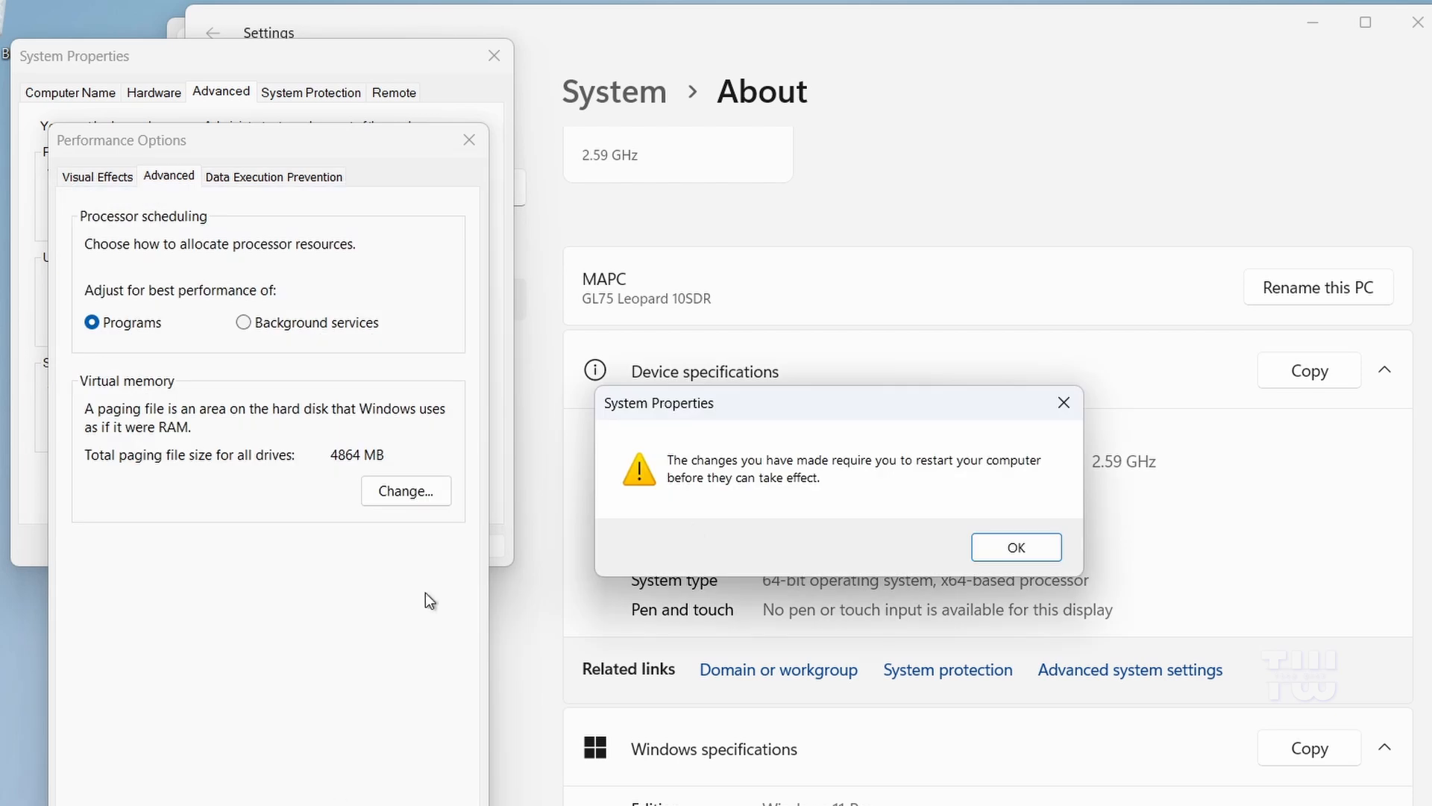
pyautogui.click(979, 535)
pyautogui.click(468, 141)
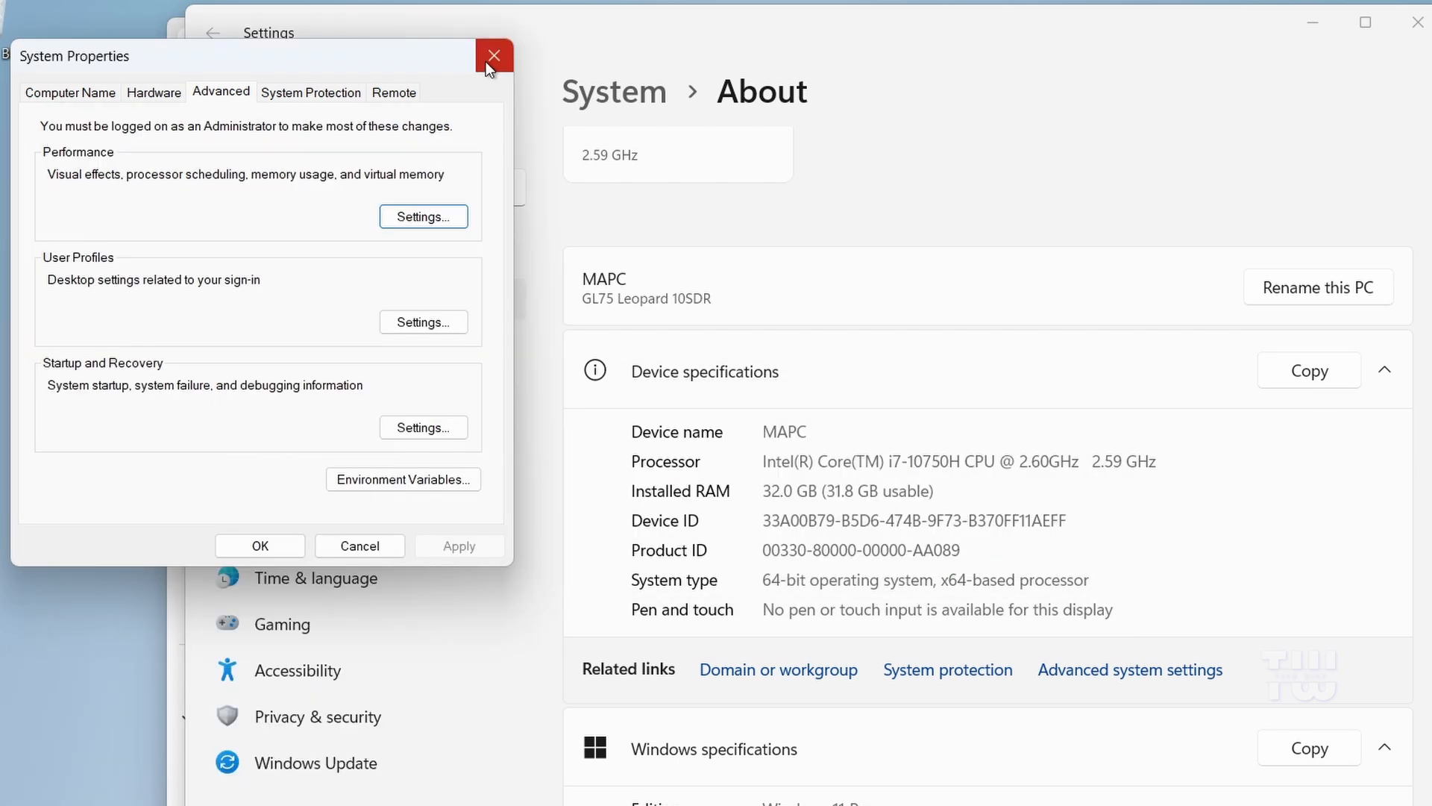
pyautogui.click(489, 61)
pyautogui.click(1418, 21)
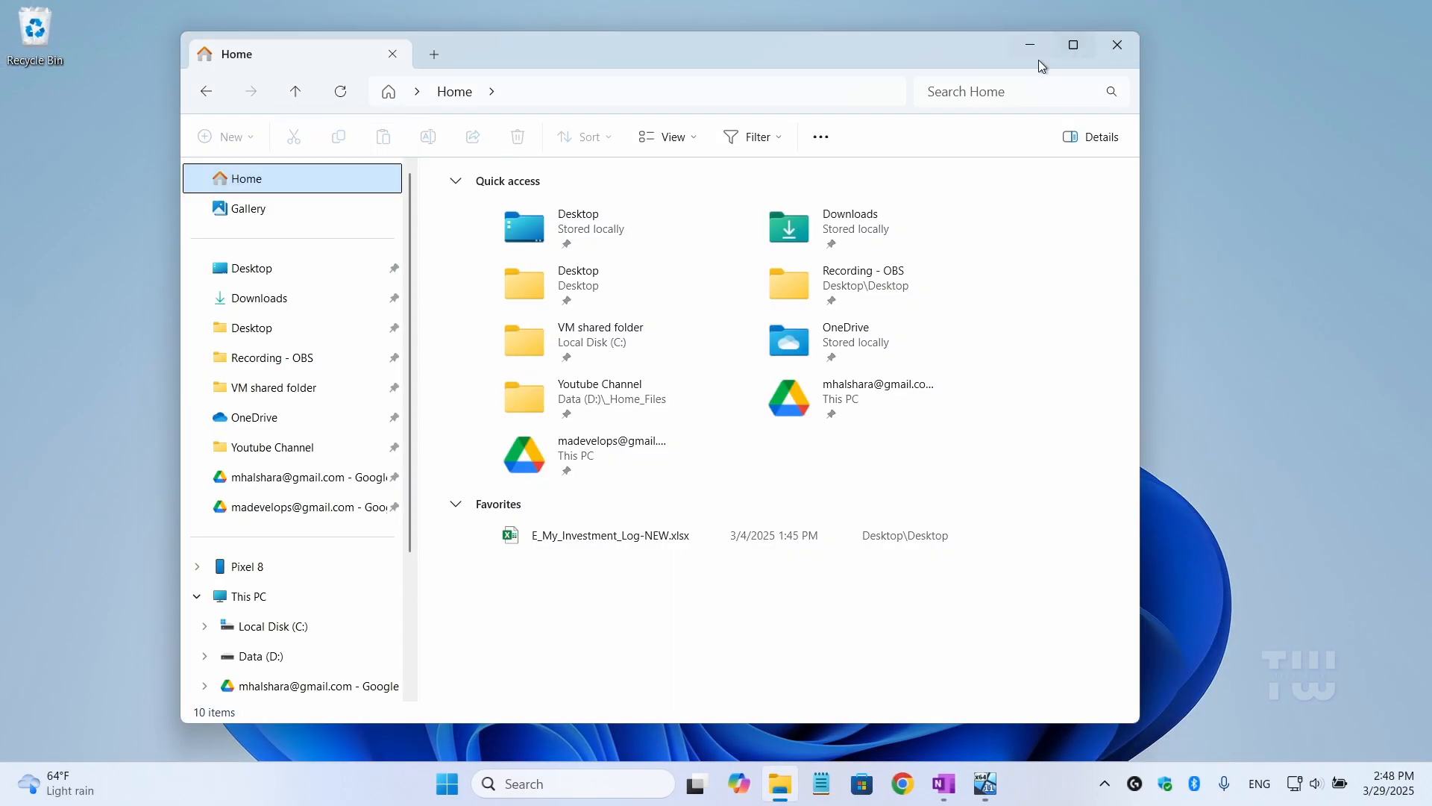
pyautogui.click(1110, 52)
pyautogui.click(447, 783)
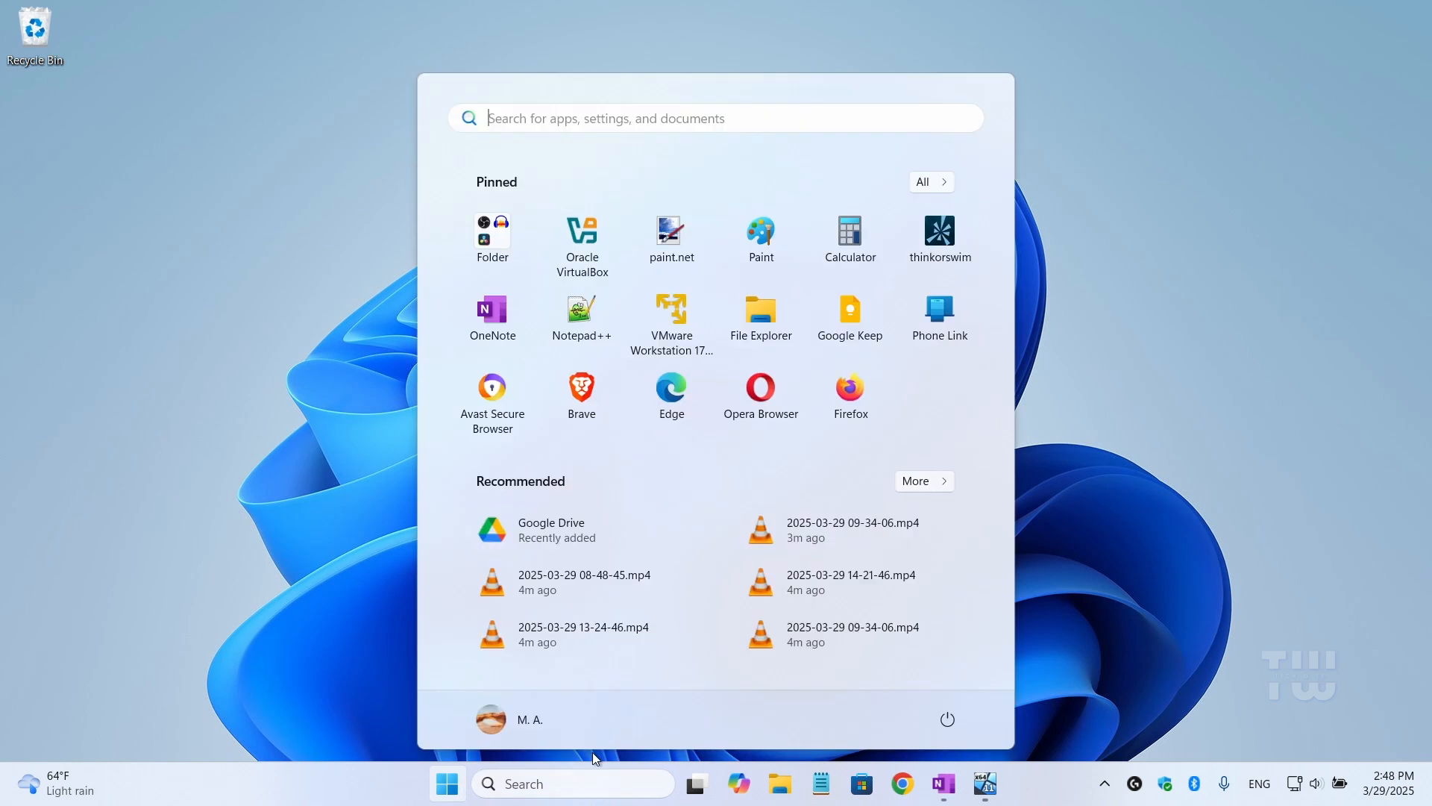
pyautogui.click(941, 721)
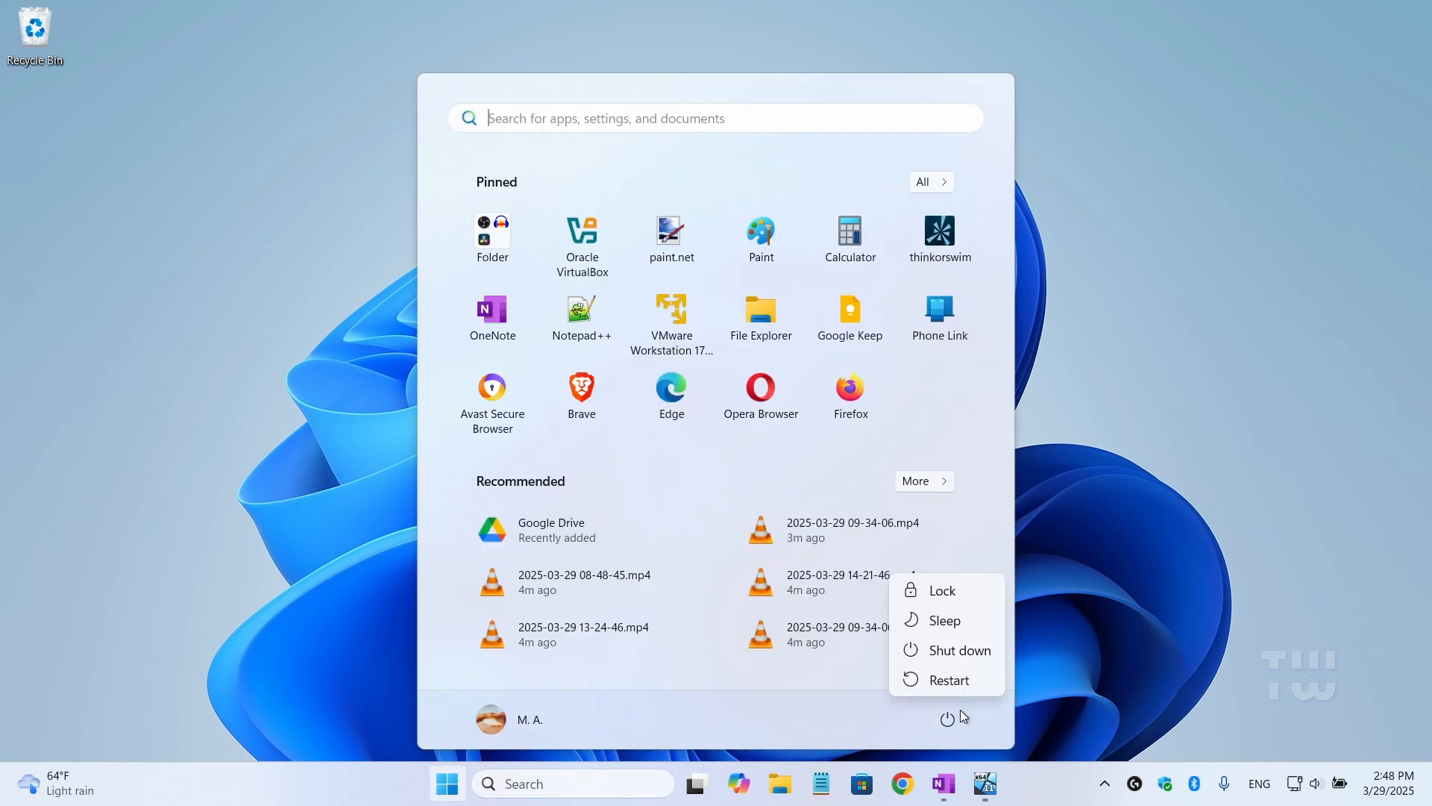
pyautogui.click(1064, 664)
pyautogui.click(1105, 154)
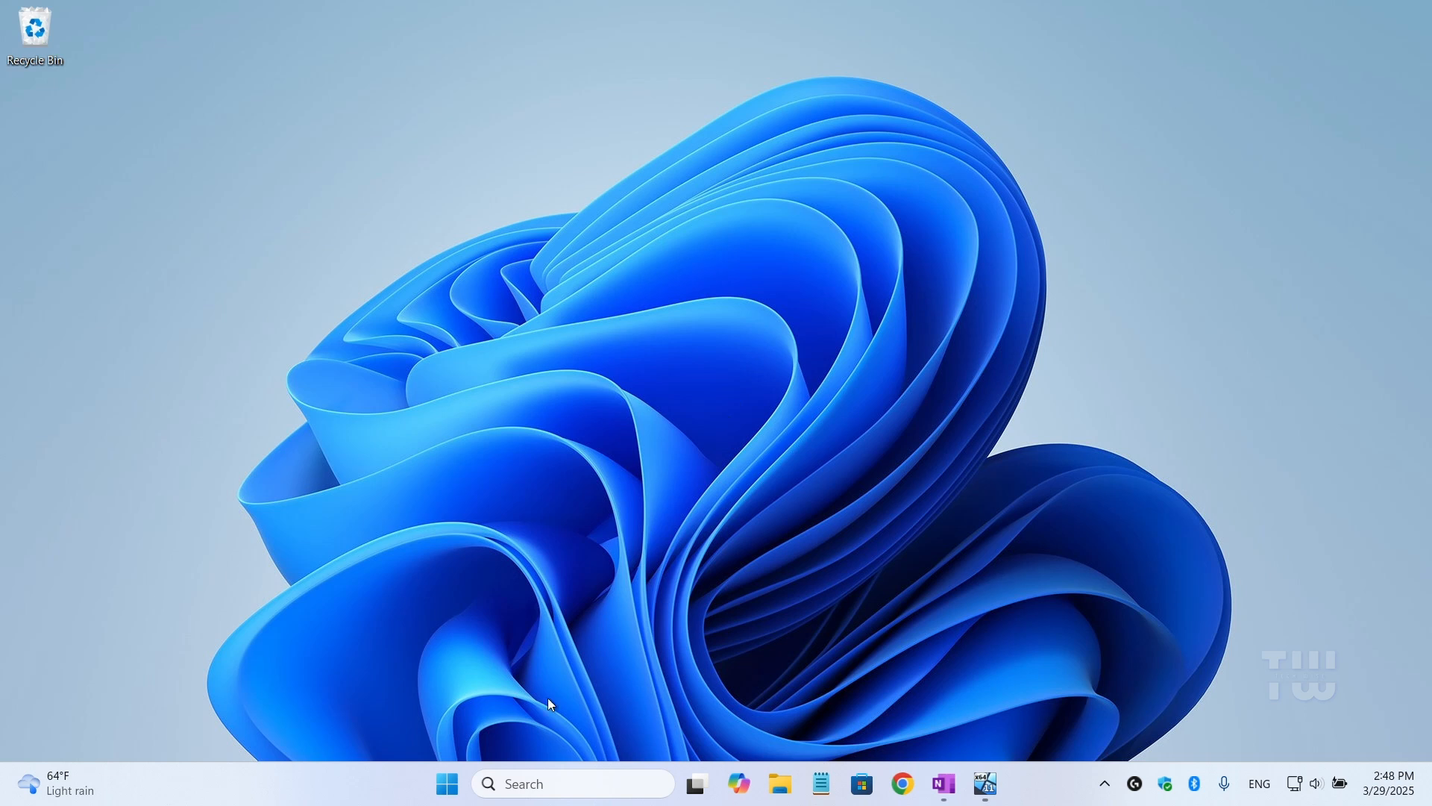
# - Search Windows for cmd and run Command Prompt as administrator
pyautogui.click(531, 792)
pyautogui.write('c')
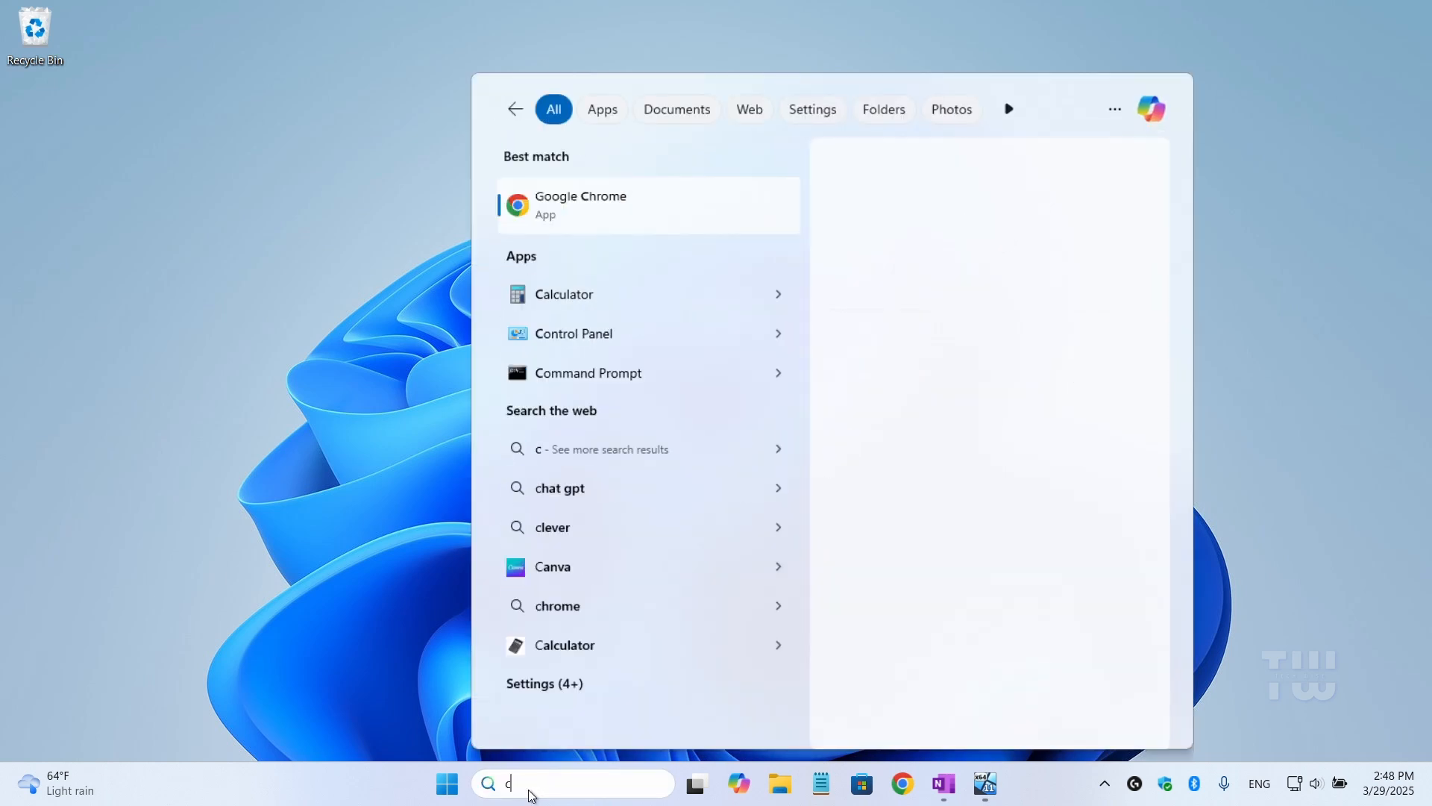
pyautogui.write('md')
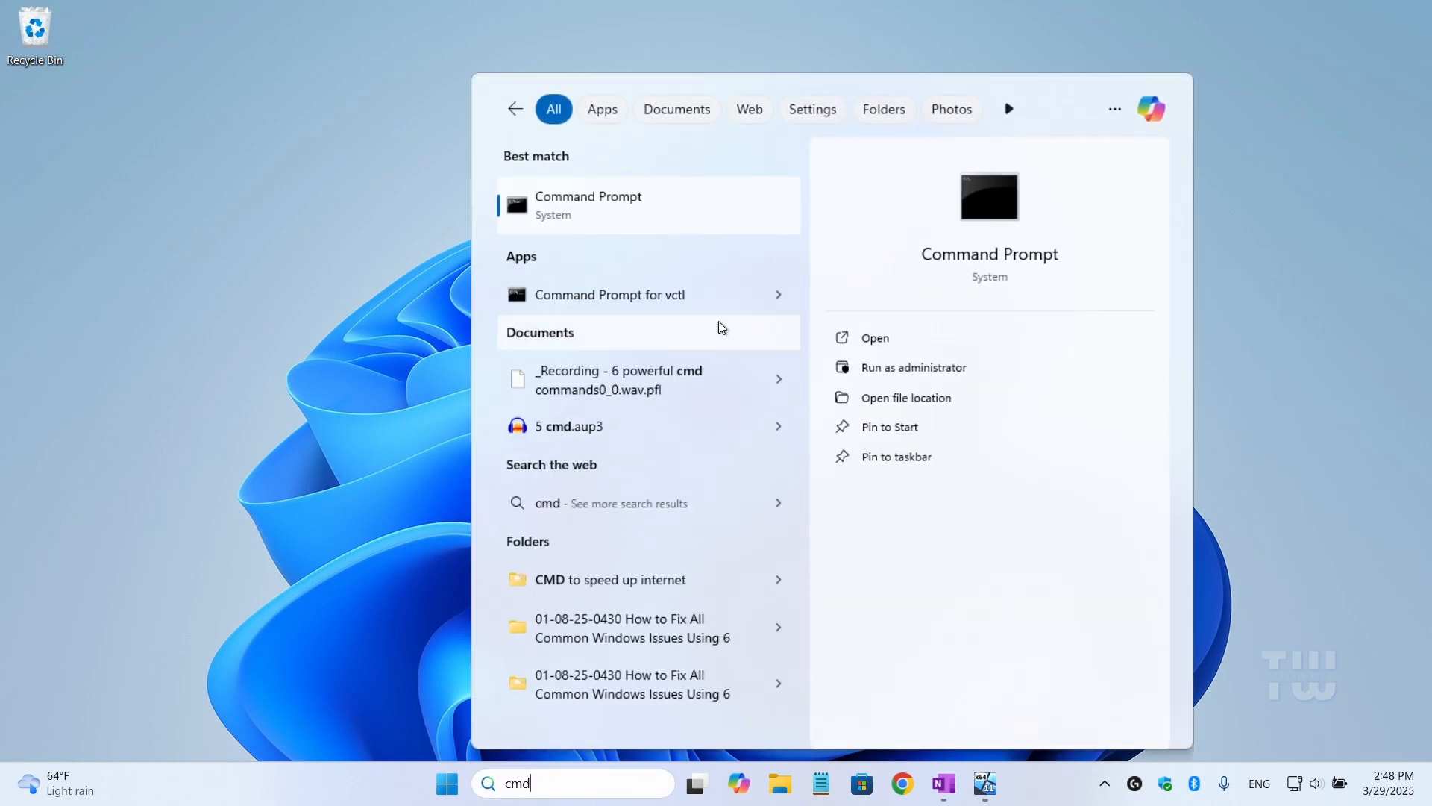
pyautogui.rightClick(704, 194)
pyautogui.click(757, 218)
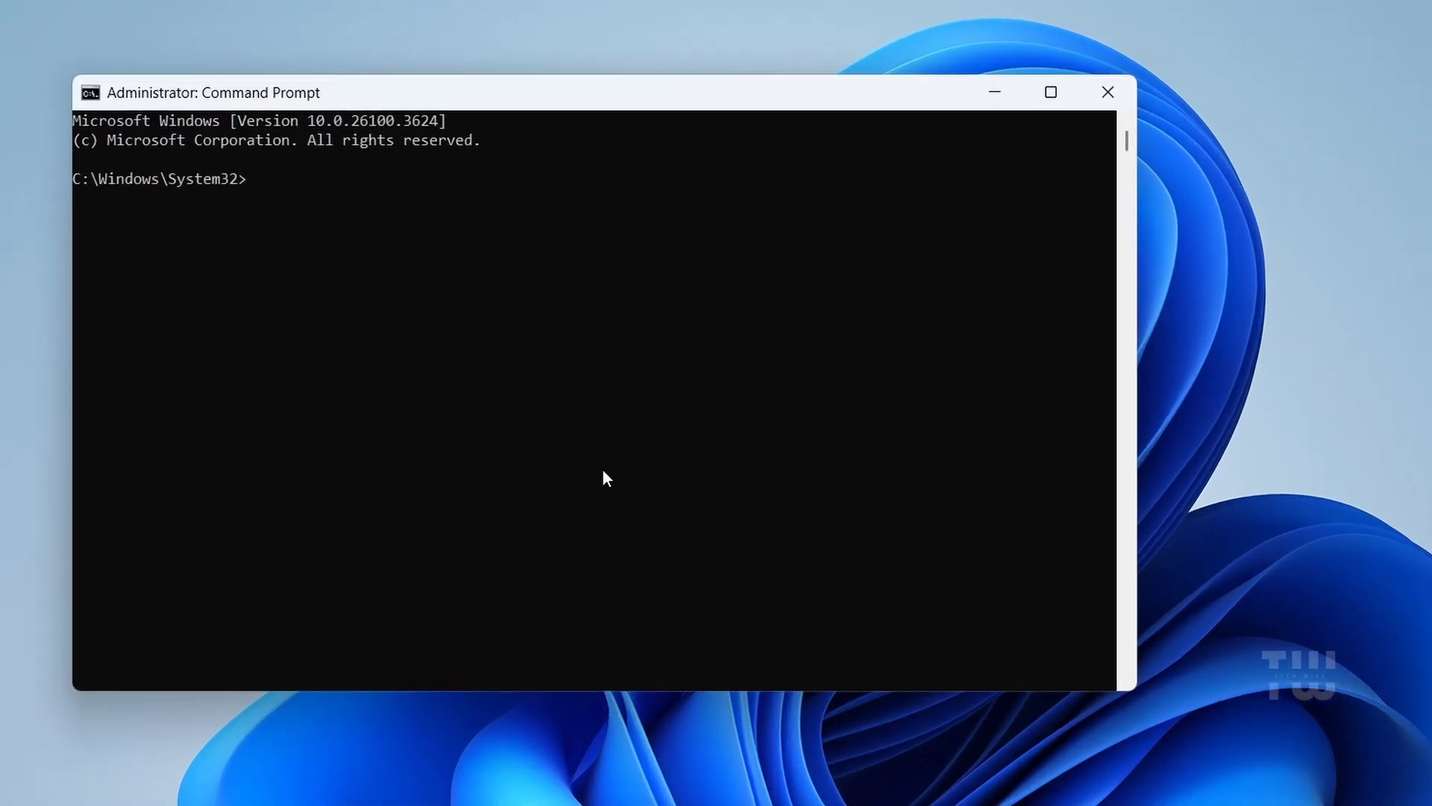
# - Scan the system files with sfc /scannow, review the scan result, and close Command Prompt
pyautogui.write('sfc ')
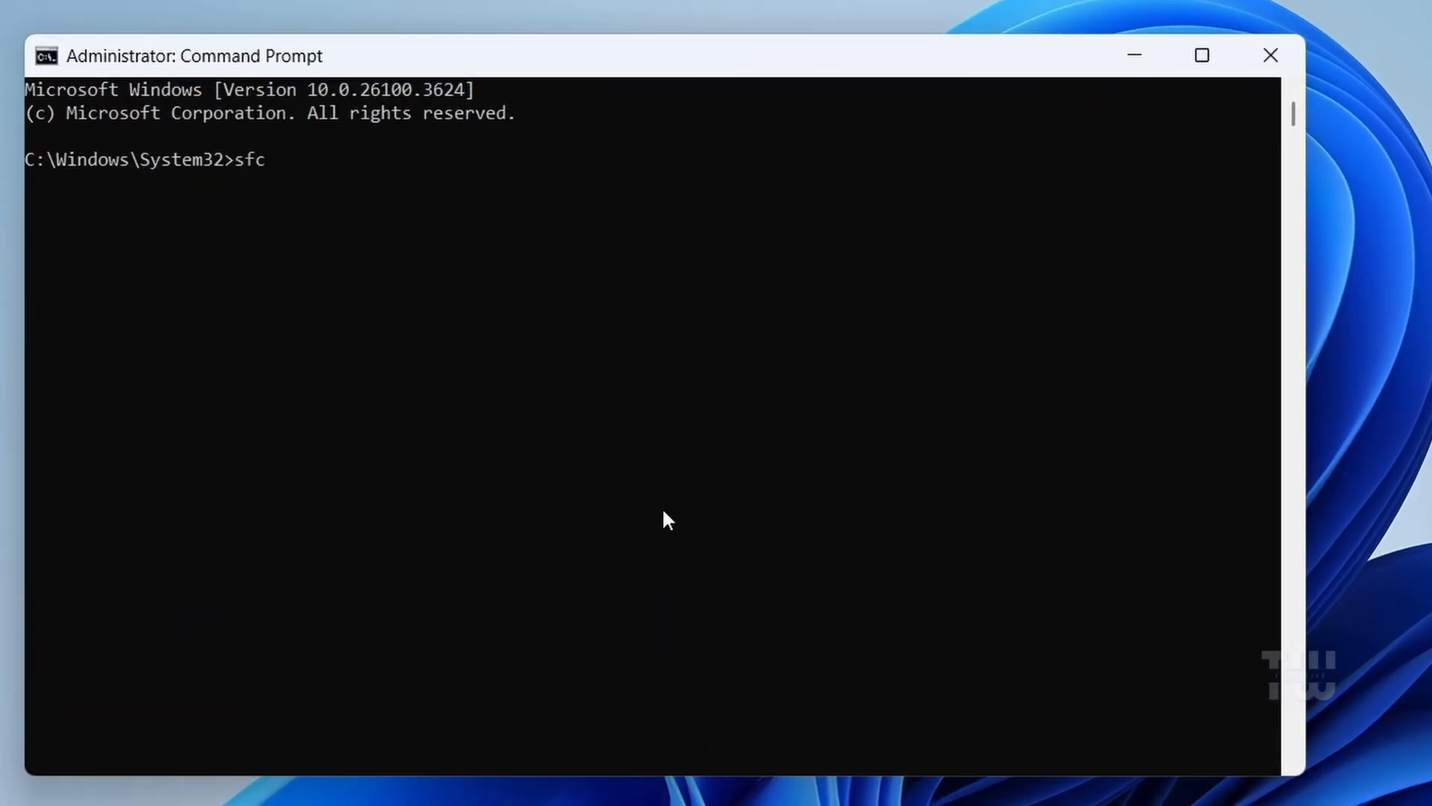
pyautogui.write('/scannow')
pyautogui.press('Return')
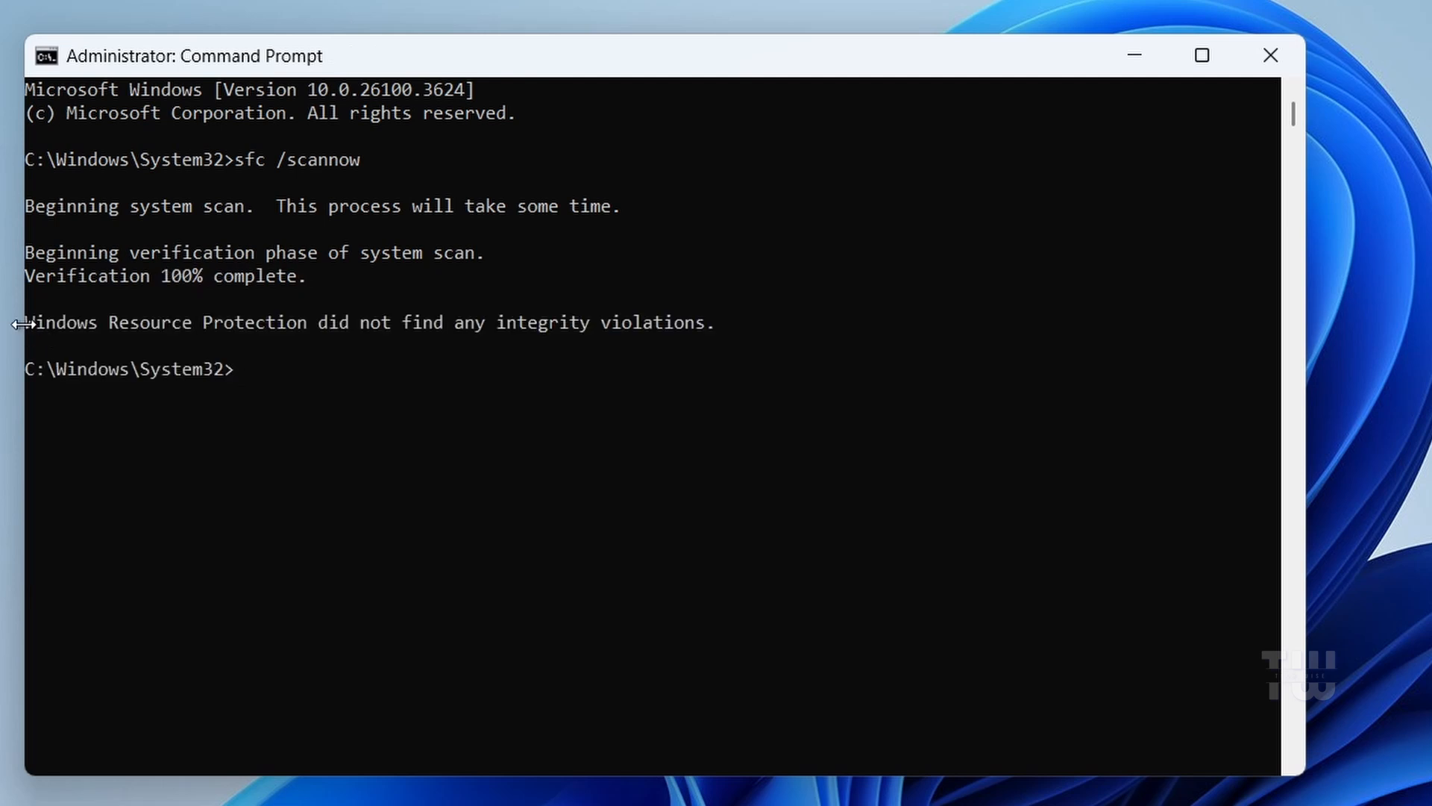
pyautogui.moveTo(37, 326); pyautogui.dragTo(733, 330)
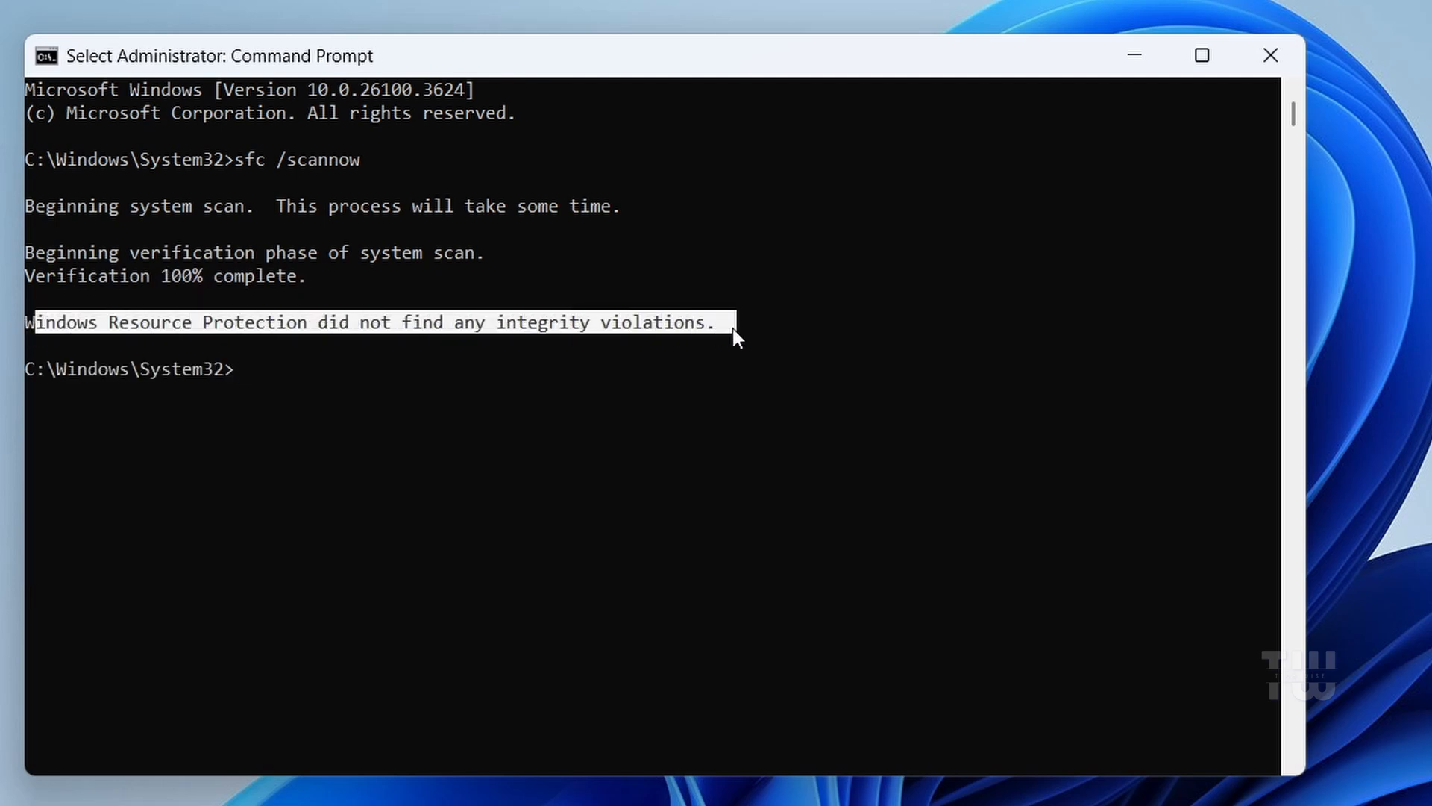
pyautogui.click(626, 415)
pyautogui.click(926, 136)
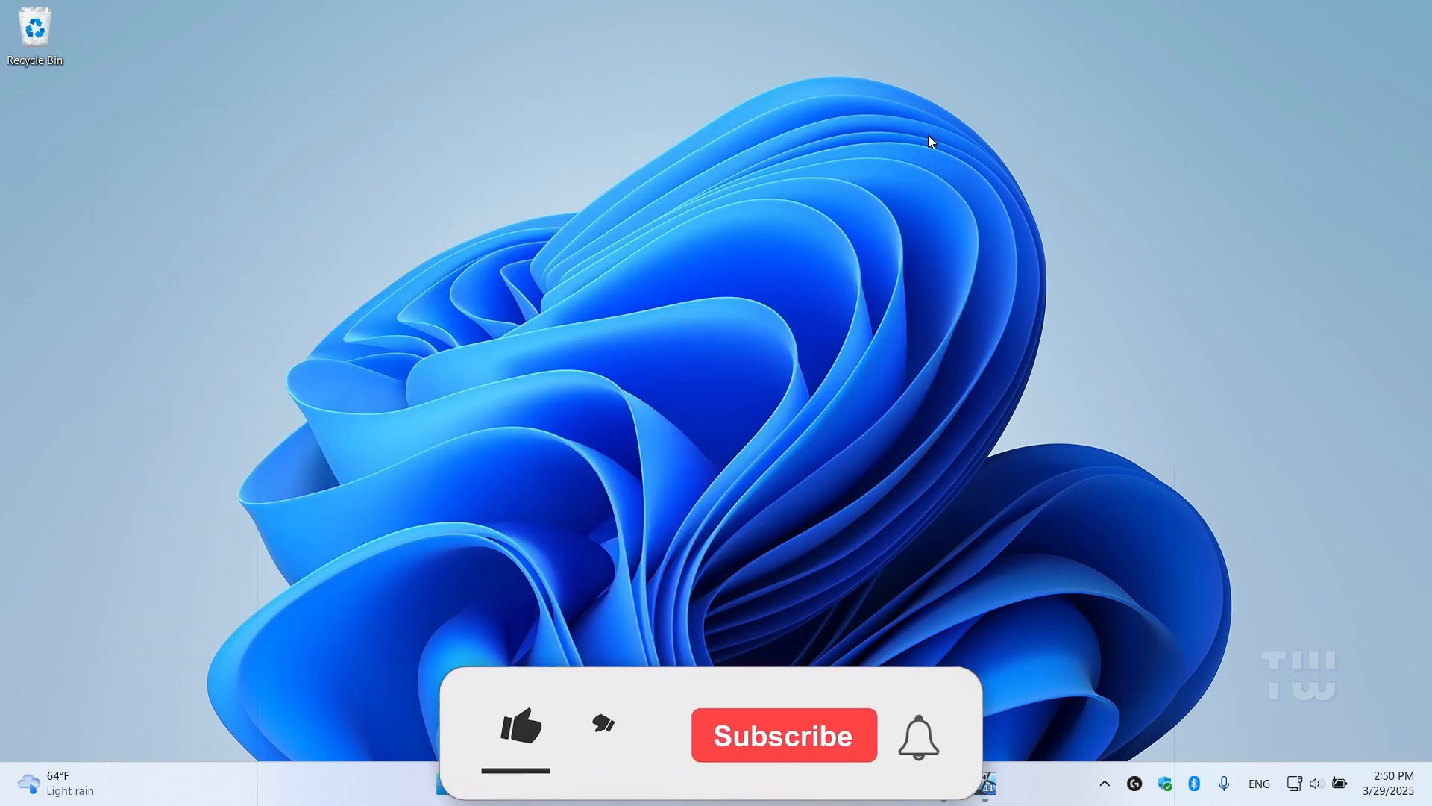
# - Bring up the power options for restarting the PC
pyautogui.click(445, 784)
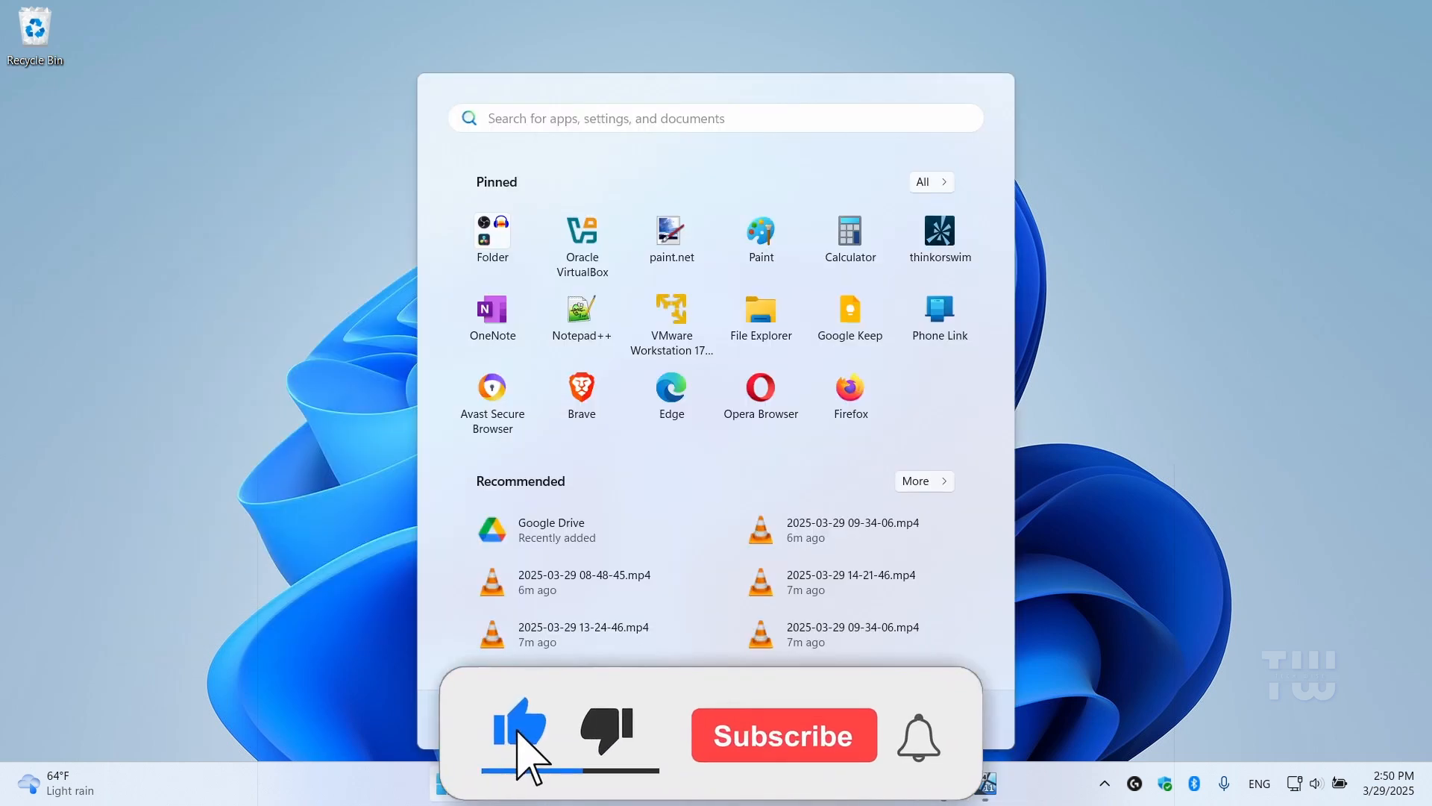
pyautogui.click(948, 719)
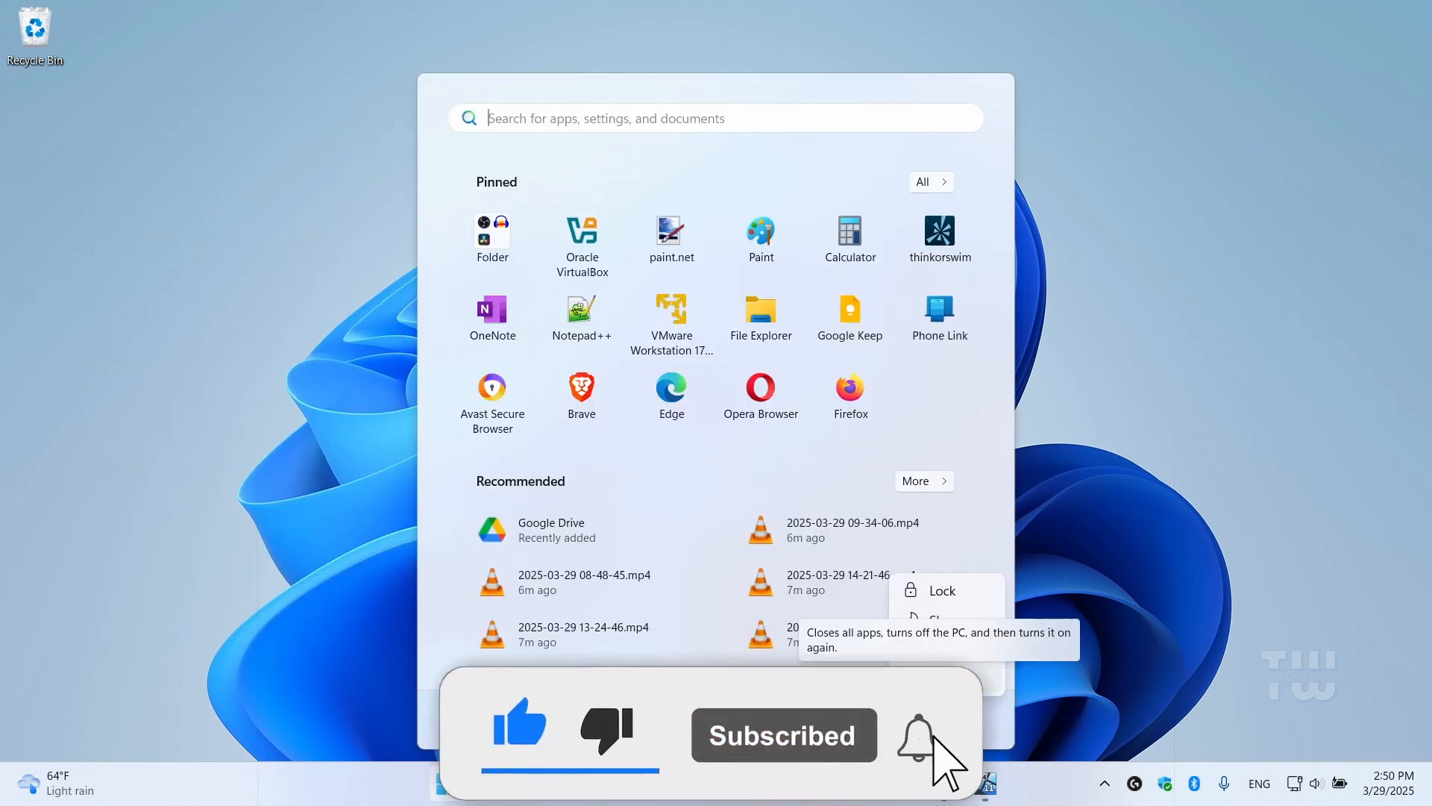